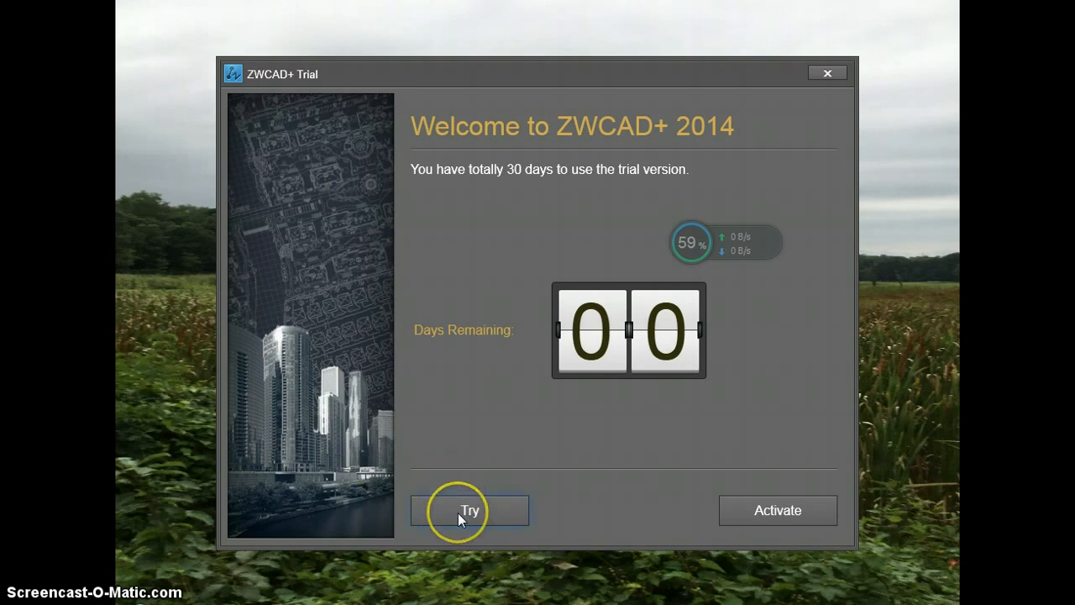
- Start the trial version and open the recent drawing Olympic Circles Part I.dxf with all five rings in view
{"action": "left_click", "coordinate": [460, 518]}
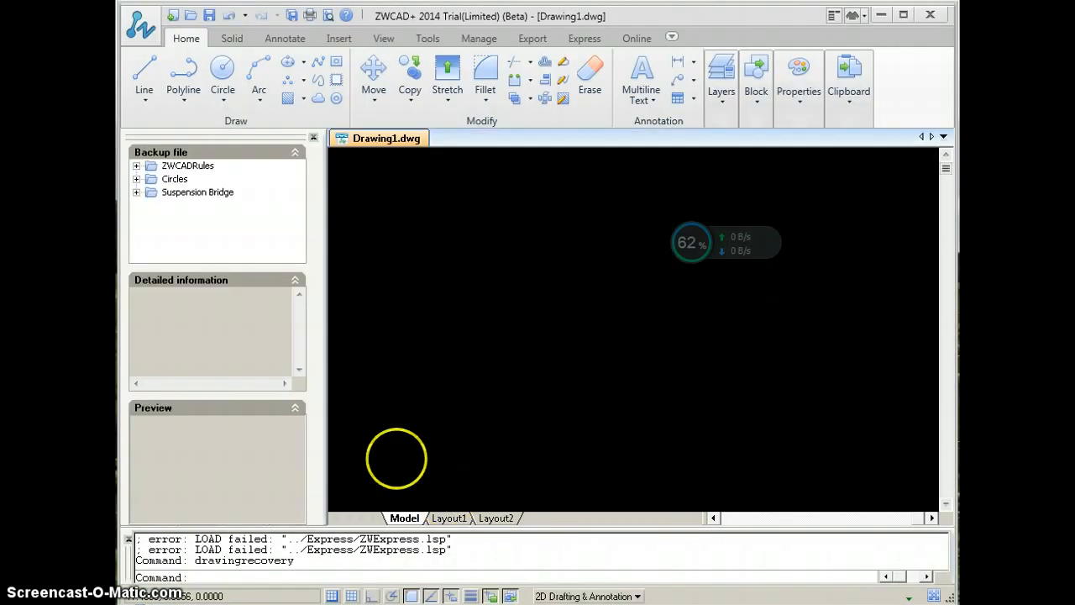
{"action": "left_click", "coordinate": [126, 30]}
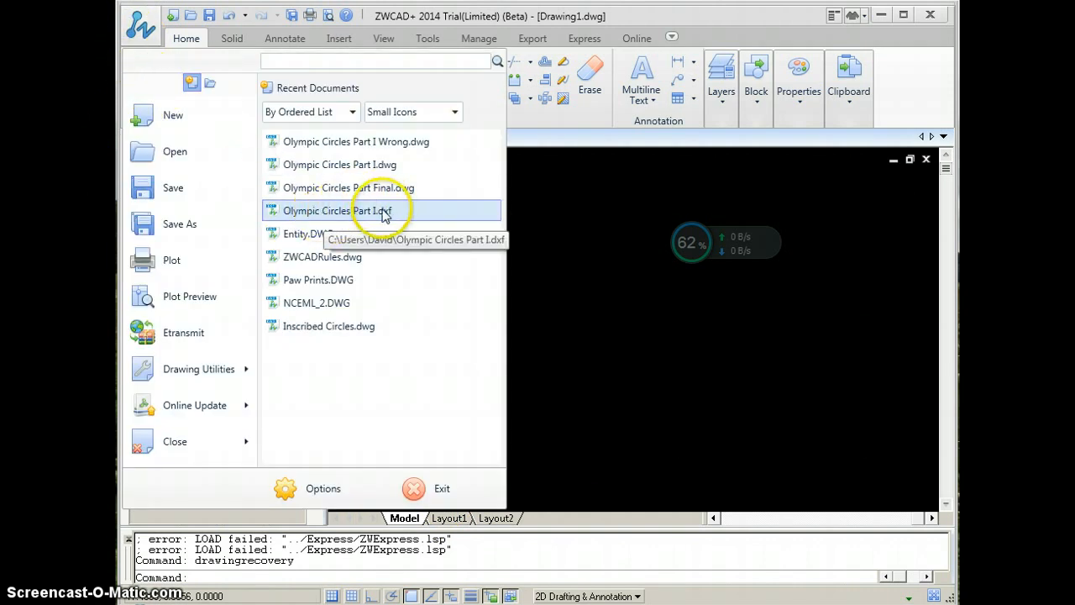
{"action": "left_click", "coordinate": [372, 214]}
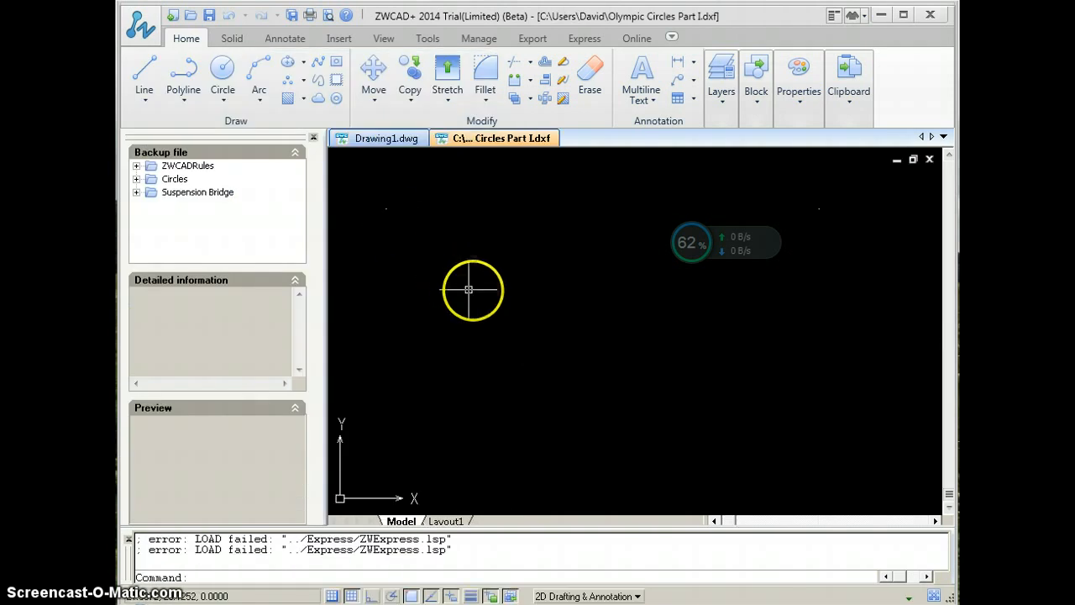
{"action": "scroll", "coordinate": [479, 292], "scroll_direction": "down", "scroll_amount": 2}
{"action": "scroll", "coordinate": [479, 292], "scroll_direction": "down", "scroll_amount": 4}
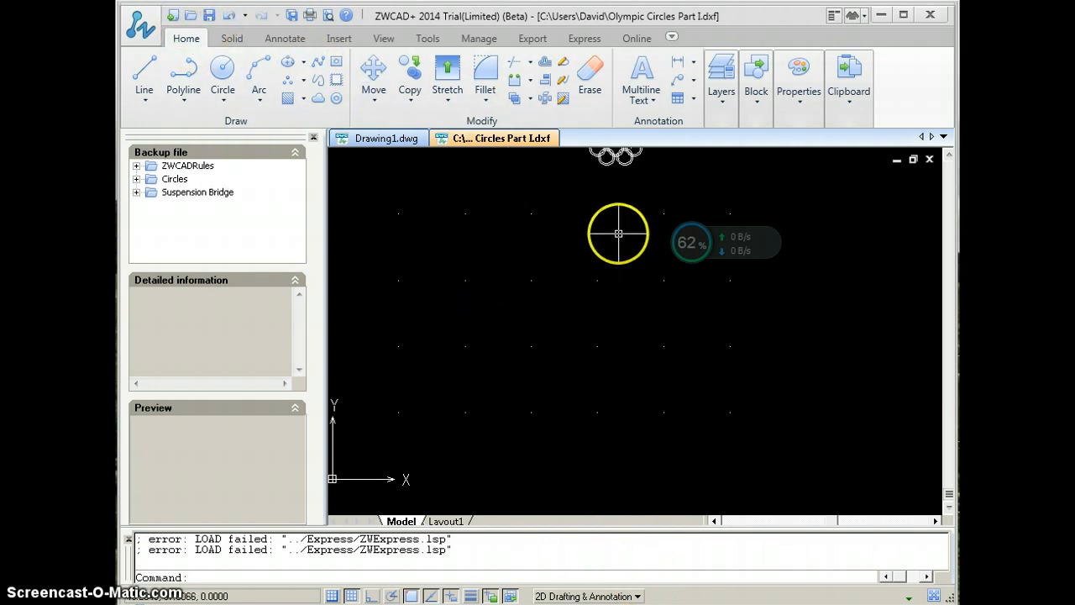
{"action": "scroll", "coordinate": [617, 223], "scroll_direction": "down", "scroll_amount": 2}
{"action": "scroll", "coordinate": [613, 165], "scroll_direction": "up", "scroll_amount": 8}
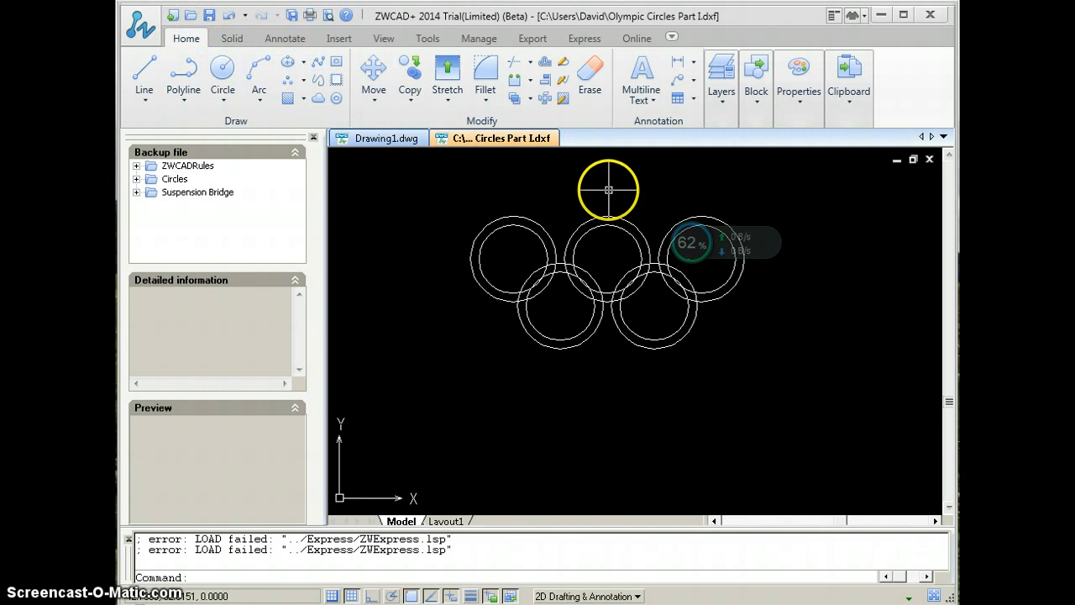
{"action": "scroll", "coordinate": [612, 204], "scroll_direction": "down", "scroll_amount": 1}
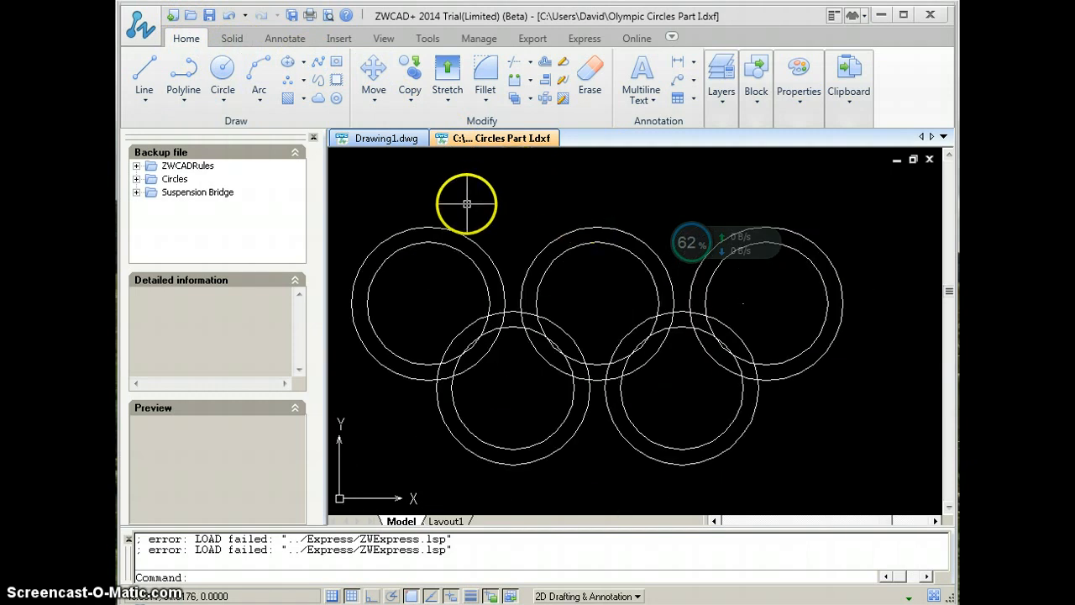
- Trim both circles of the upper-left ring inside the lower-left ring's band at their lower crossing, using both rings as cutting edges
{"action": "type", "text": "TRIM"}
{"action": "key", "text": "Return"}
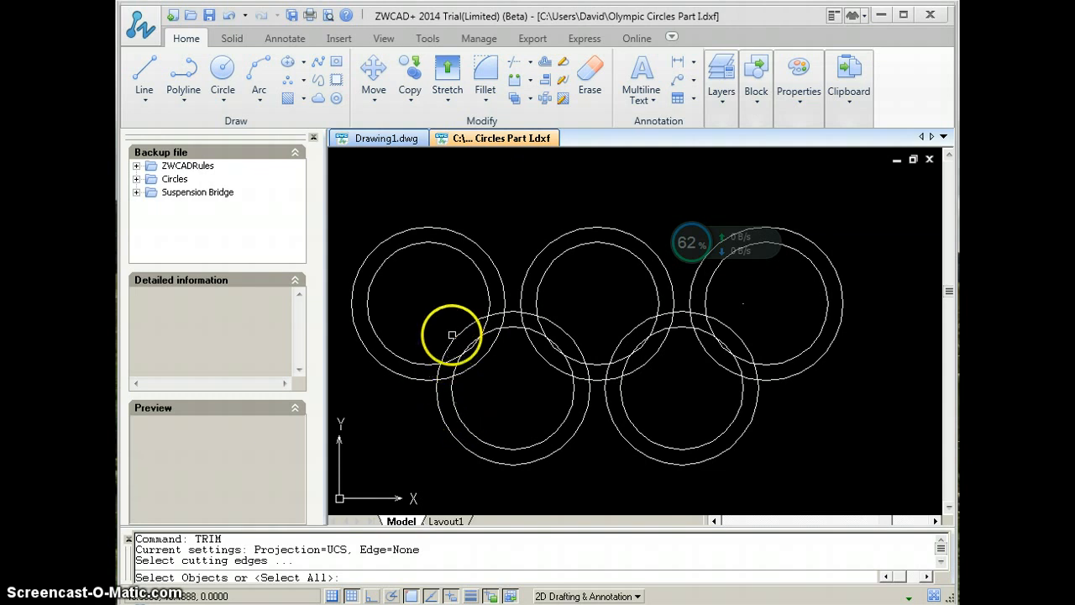
{"action": "left_click", "coordinate": [452, 334]}
{"action": "left_click", "coordinate": [466, 347]}
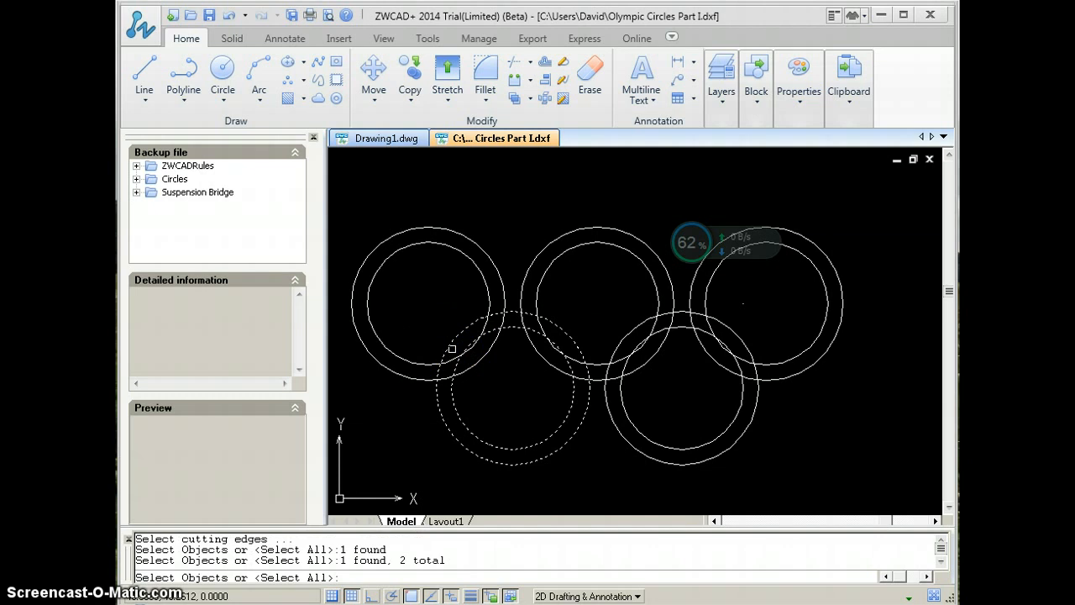
{"action": "left_click", "coordinate": [448, 358]}
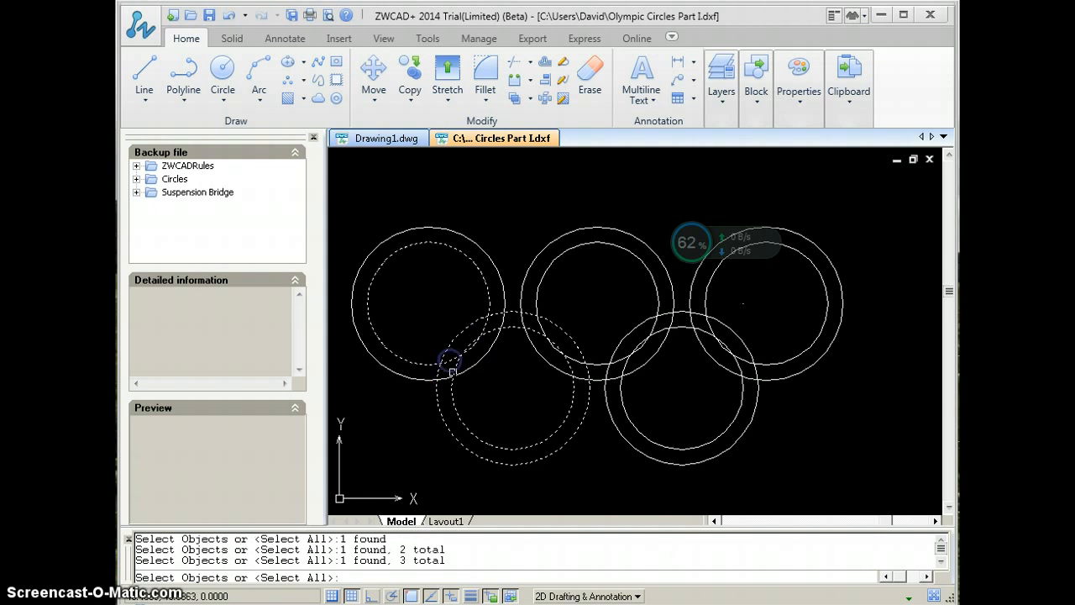
{"action": "left_click", "coordinate": [445, 377]}
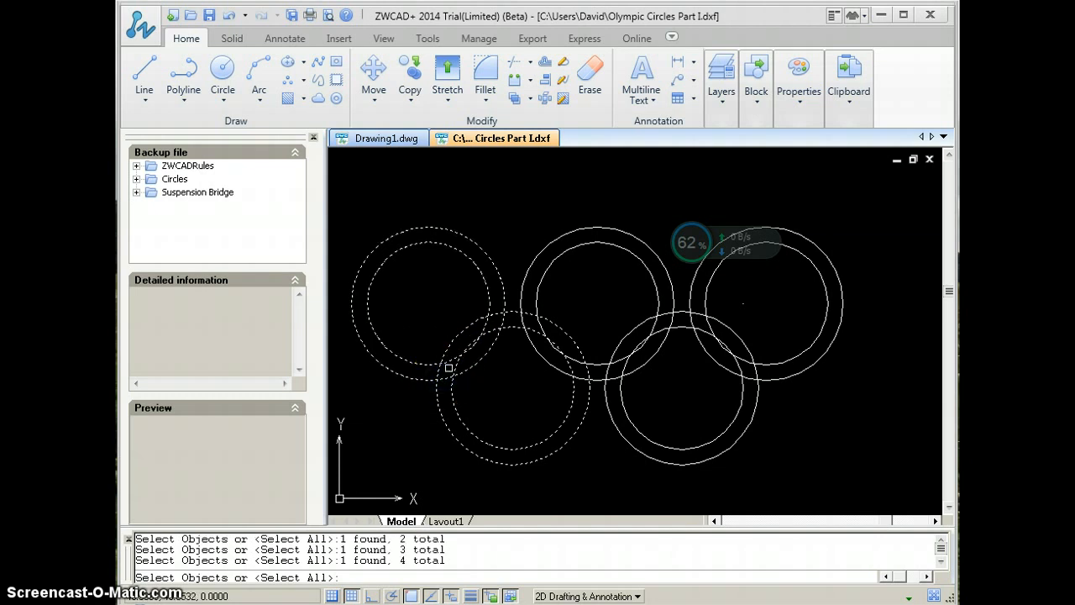
{"action": "right_click", "coordinate": [446, 367]}
{"action": "left_click", "coordinate": [449, 363]}
{"action": "left_click", "coordinate": [444, 377]}
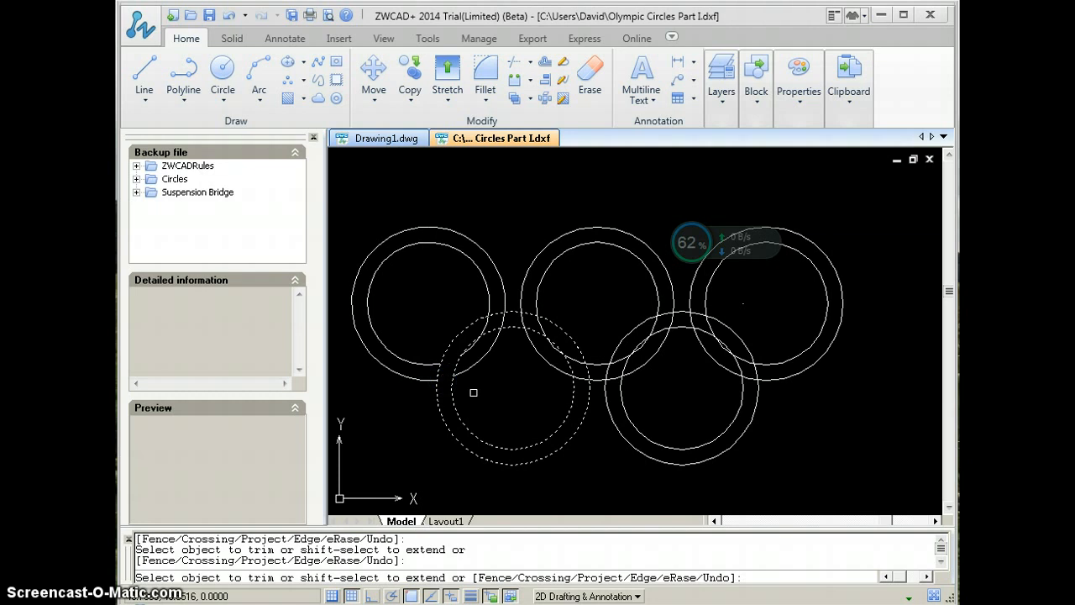
- Trim both circles of the upper-middle ring inside the lower-left ring's band at their upper crossing, and end the Trim command
{"action": "left_click", "coordinate": [528, 312]}
{"action": "left_click", "coordinate": [542, 328]}
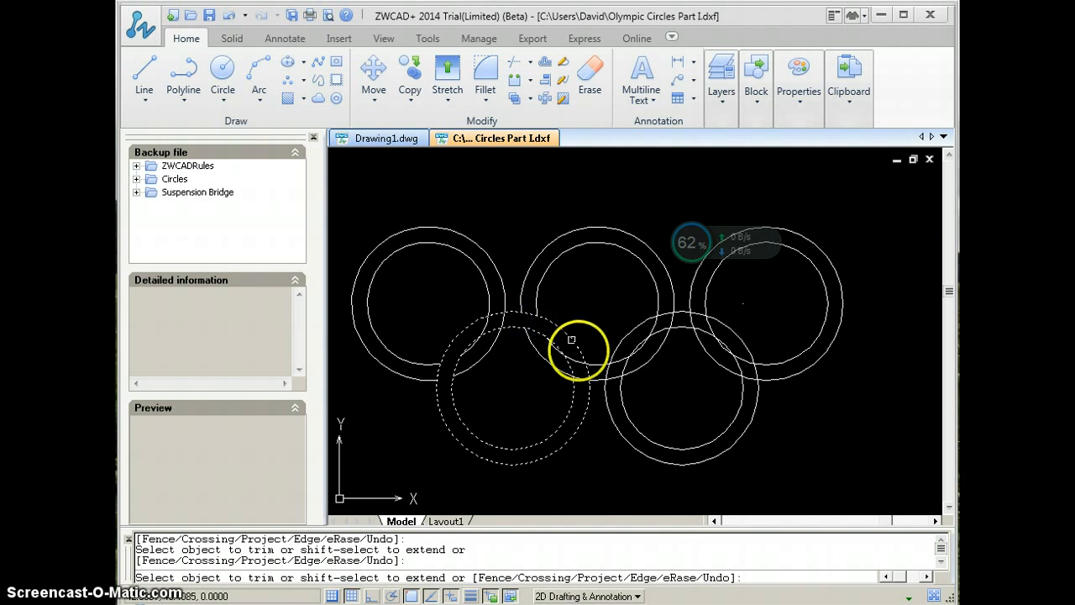
{"action": "left_click", "coordinate": [570, 370]}
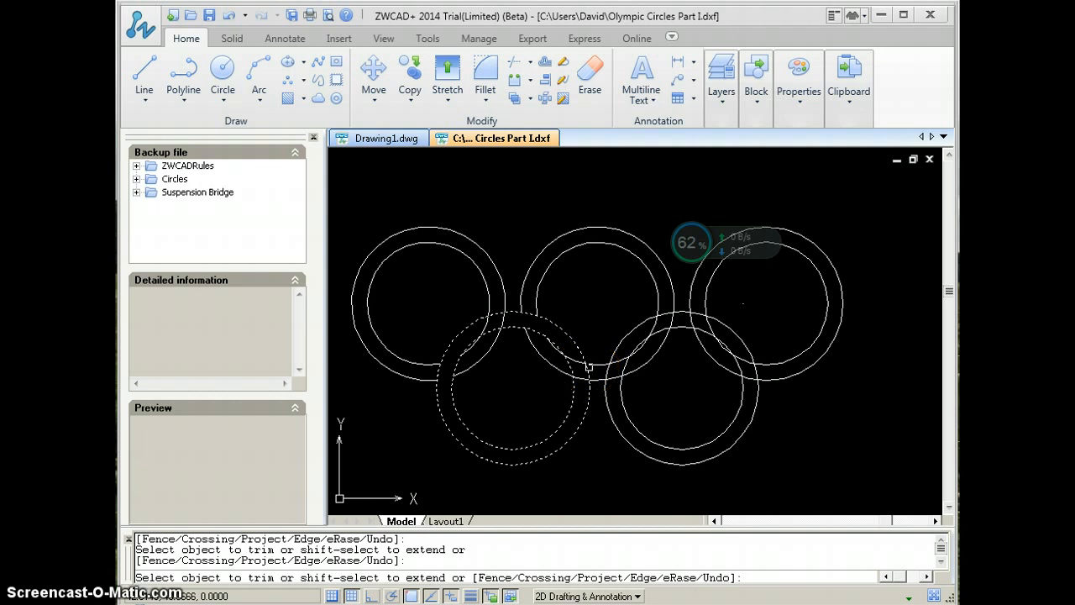
{"action": "key", "text": "Escape"}
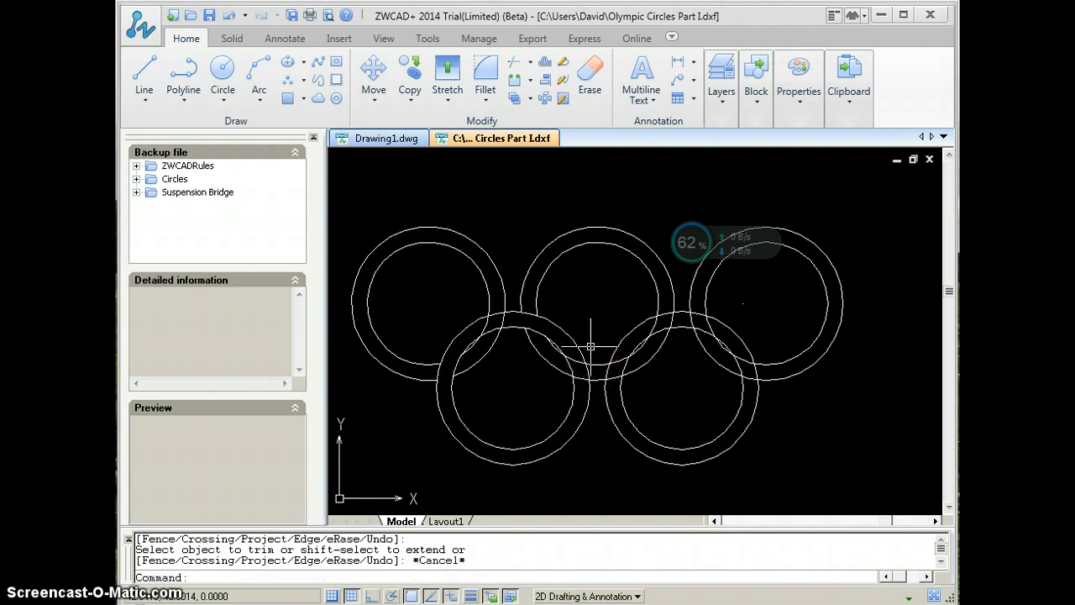
- Trim both circles of the lower-left ring inside the upper-left ring's band at their upper crossing, using both rings as cutting edges
{"action": "left_click", "coordinate": [590, 358]}
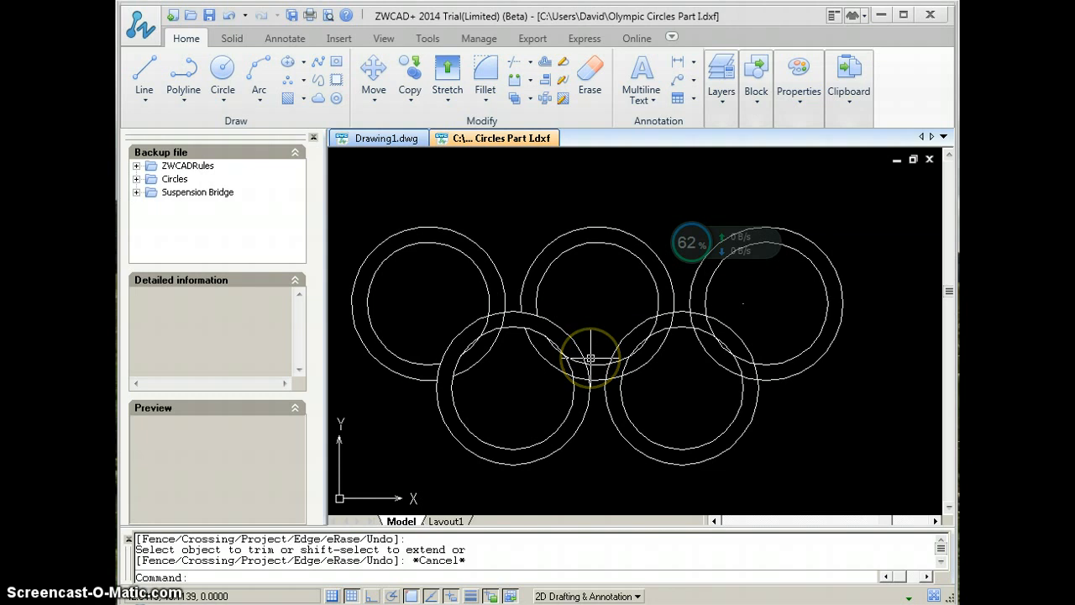
{"action": "type", "text": "trim"}
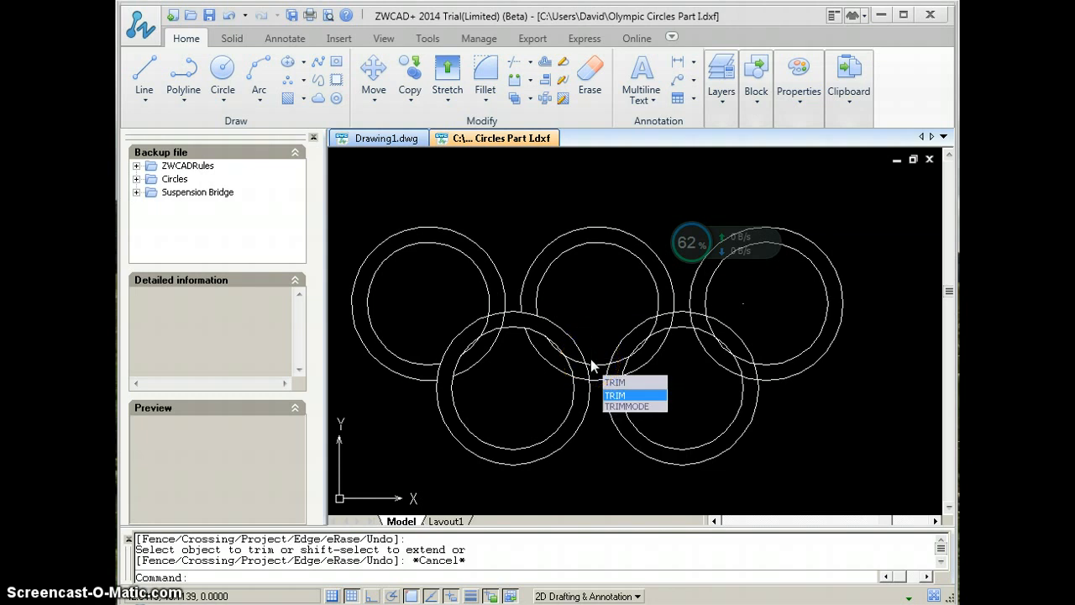
{"action": "key", "text": "Return"}
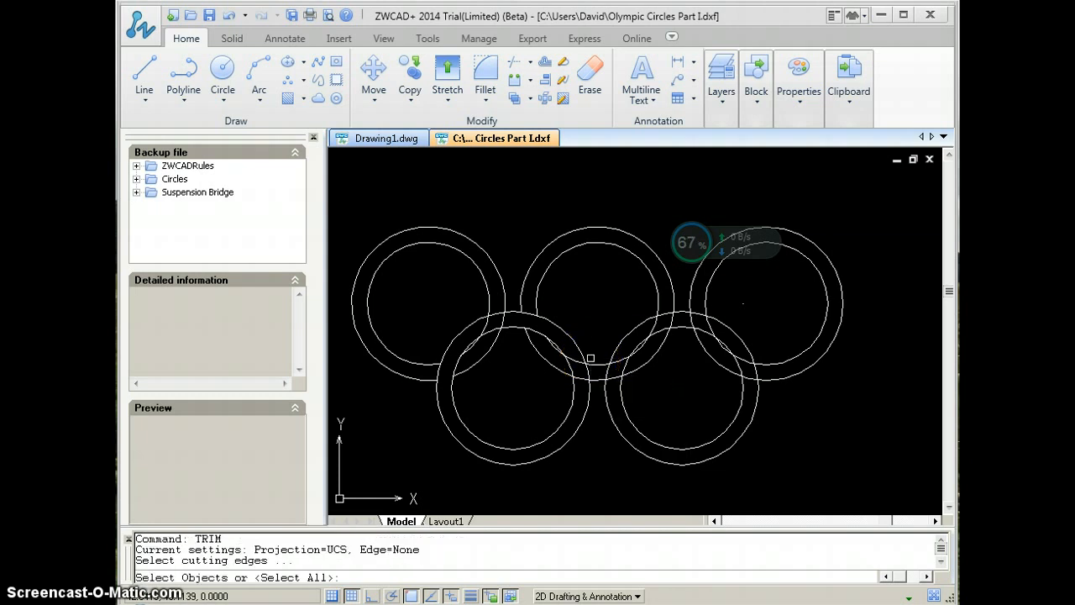
{"action": "left_click", "coordinate": [453, 339]}
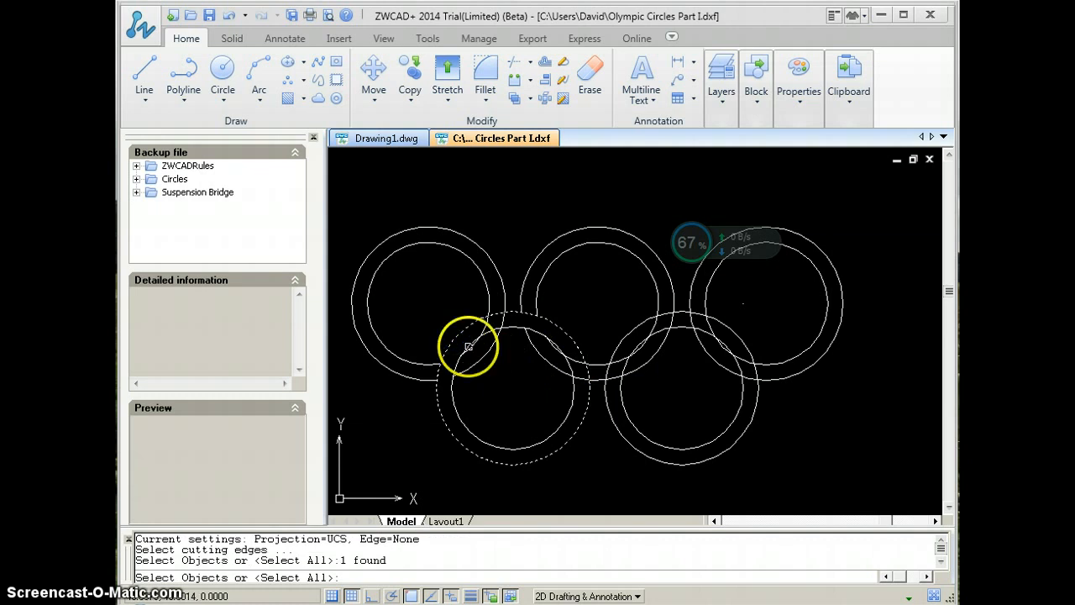
{"action": "left_click", "coordinate": [468, 348]}
{"action": "left_click", "coordinate": [487, 304]}
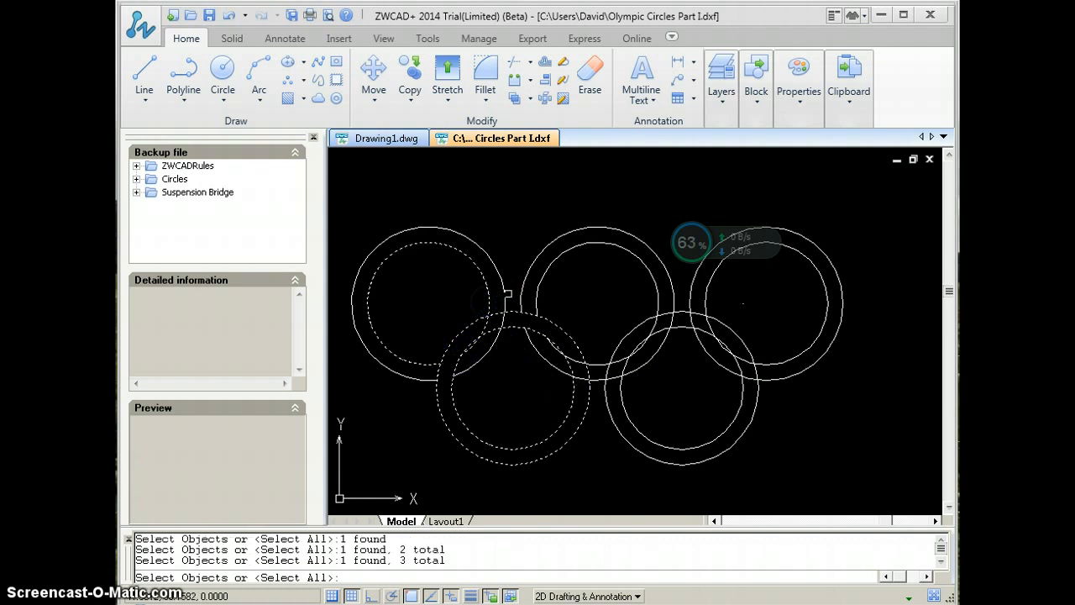
{"action": "left_click", "coordinate": [506, 295]}
{"action": "left_click", "coordinate": [496, 310]}
{"action": "left_click", "coordinate": [497, 312]}
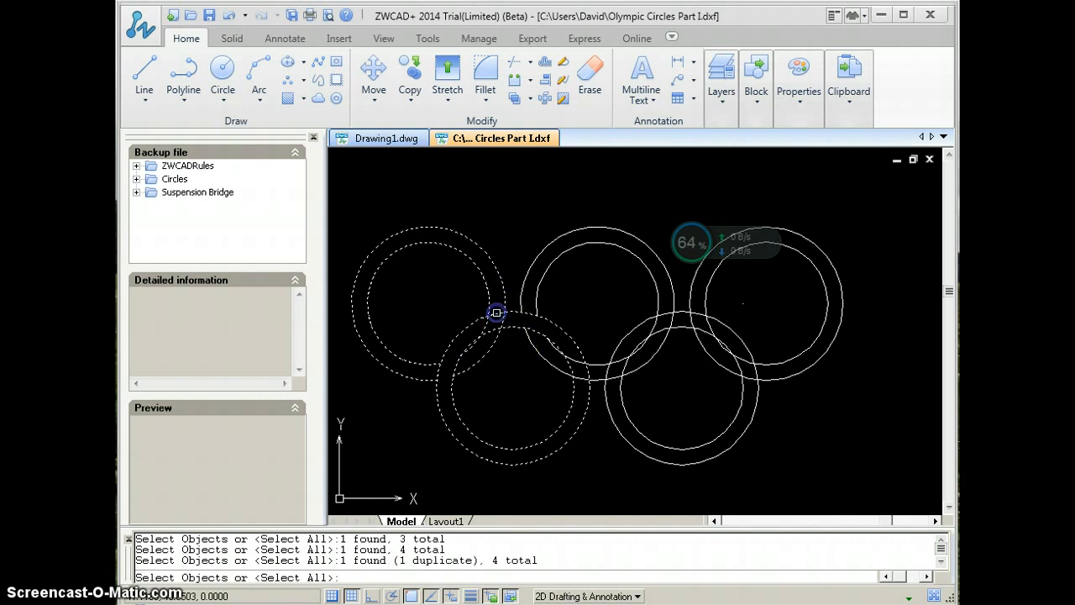
{"action": "key", "text": "Return"}
{"action": "left_click", "coordinate": [495, 316]}
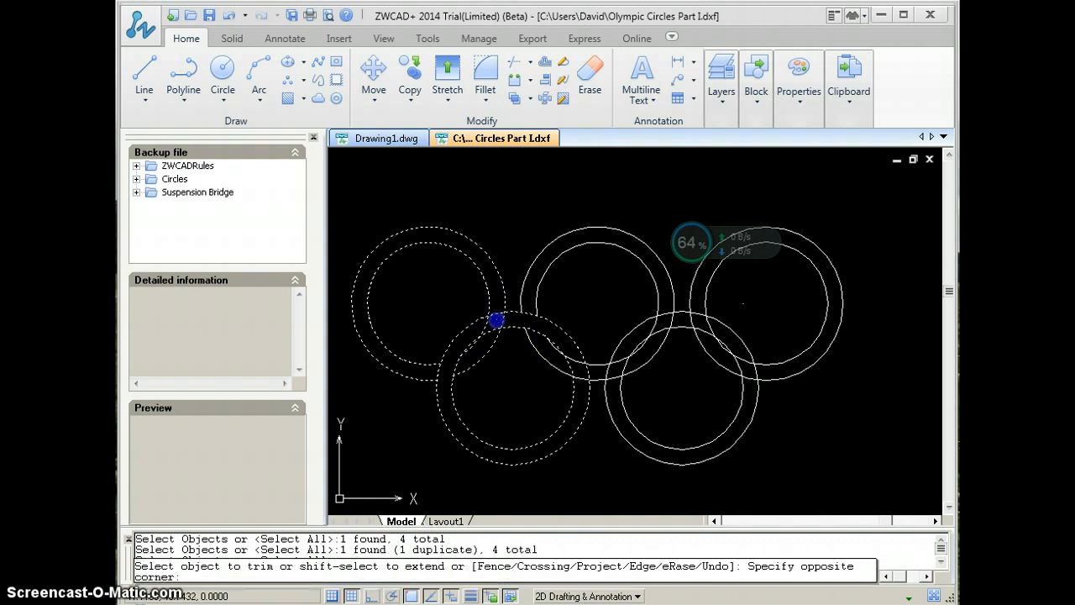
{"action": "left_click", "coordinate": [495, 314]}
{"action": "left_click", "coordinate": [492, 323]}
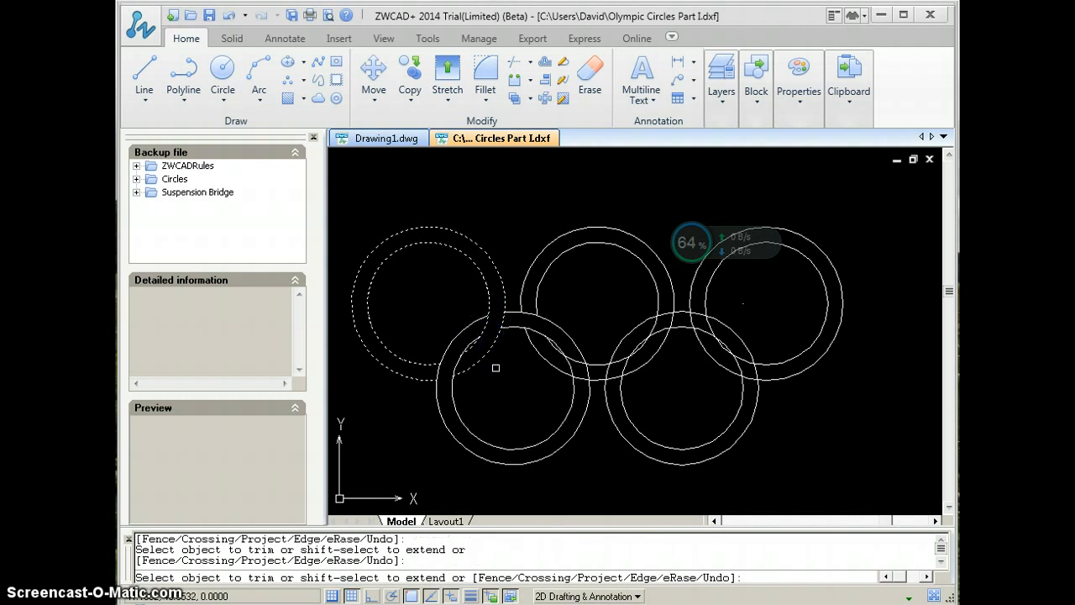
- Try to trim the lower-left ring's inner circle where it crosses the upper-middle ring, undo the cut, and end the Trim command
{"action": "left_click", "coordinate": [525, 340]}
{"action": "left_click", "coordinate": [557, 343]}
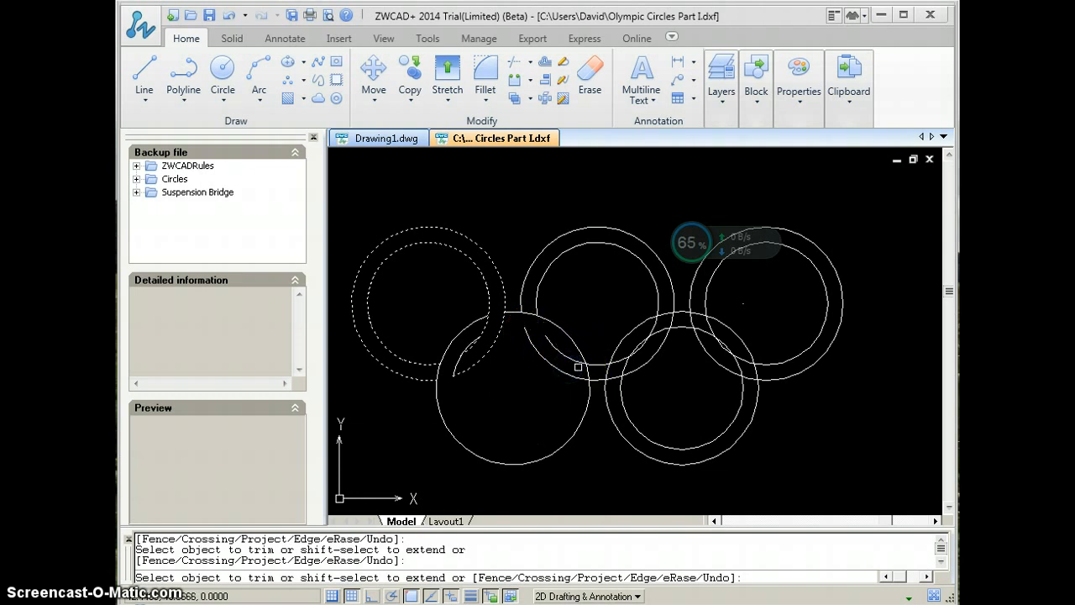
{"action": "key", "text": "ctrl+z"}
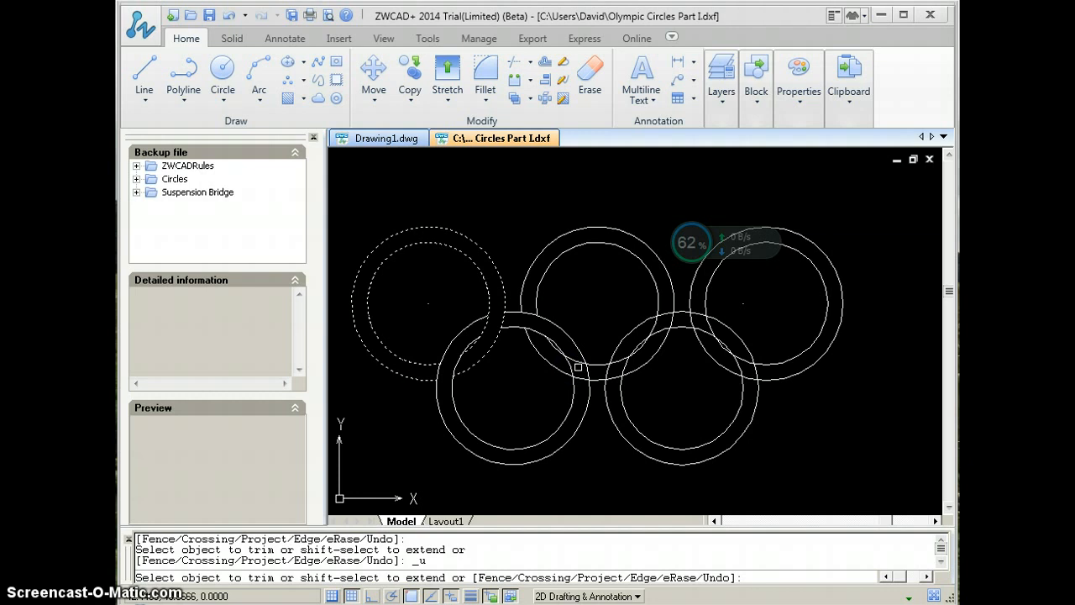
{"action": "key", "text": "Escape"}
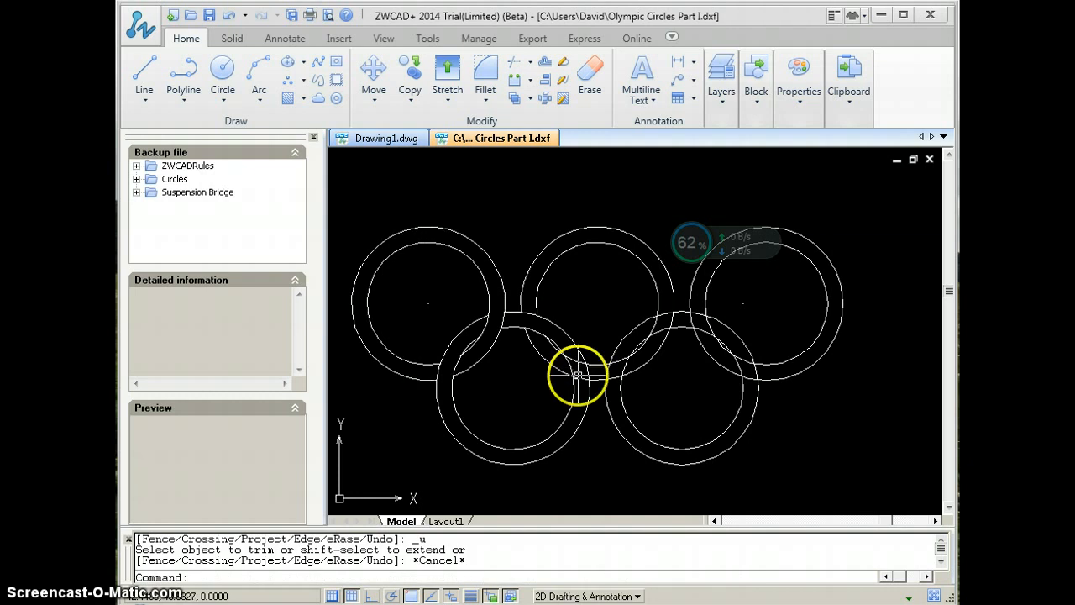
- Trim both circles of the lower-left ring inside the upper-middle ring's band at their lower crossing, using both rings as cutting edges
{"action": "type", "text": "trim"}
{"action": "key", "text": "Return"}
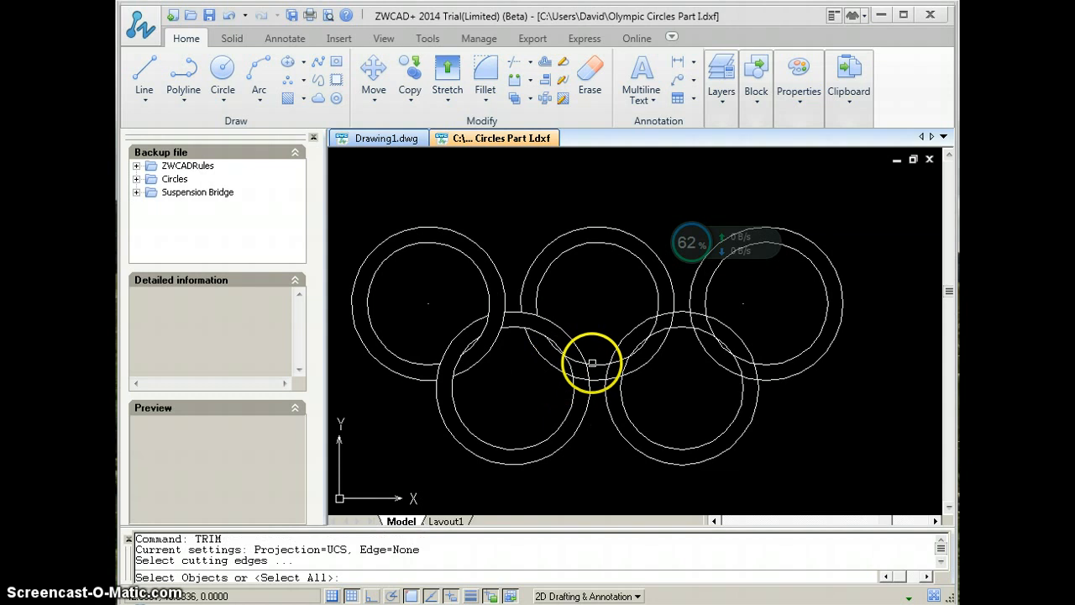
{"action": "left_click", "coordinate": [596, 364]}
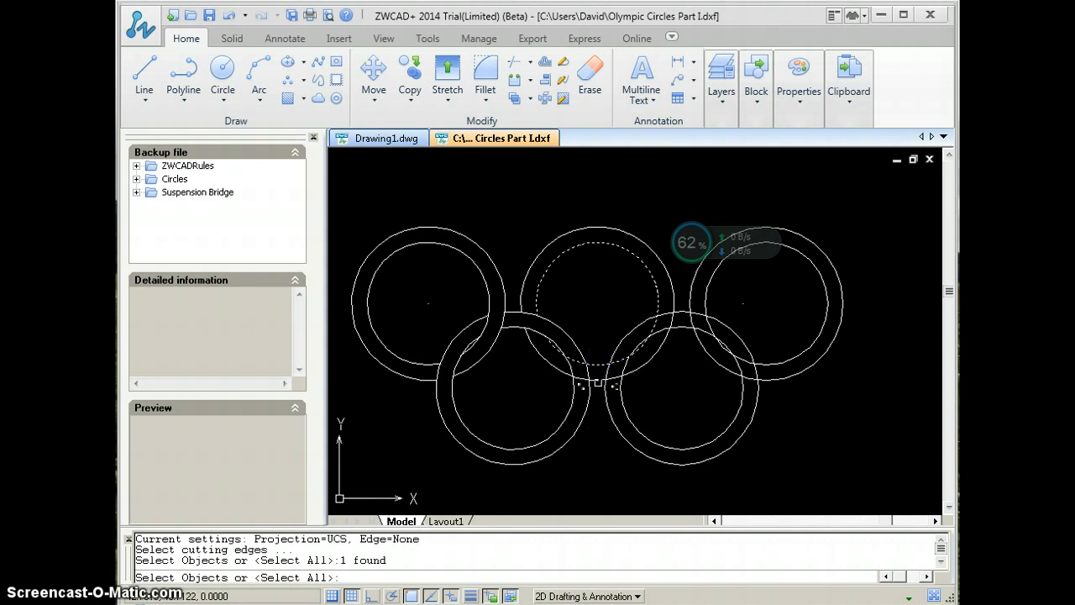
{"action": "left_click", "coordinate": [588, 369]}
{"action": "left_click", "coordinate": [587, 370]}
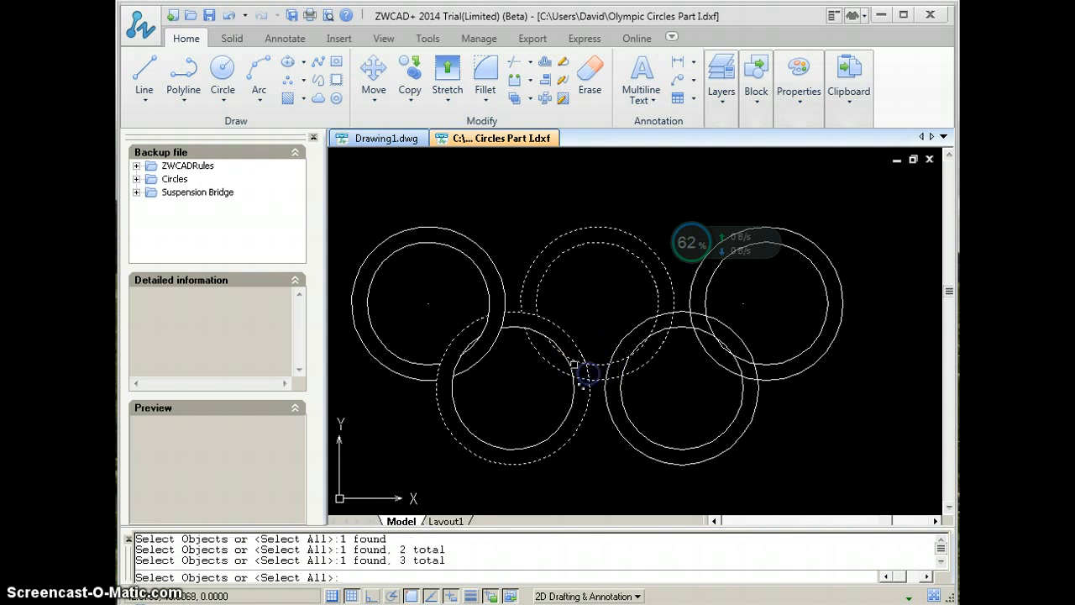
{"action": "left_click", "coordinate": [564, 355]}
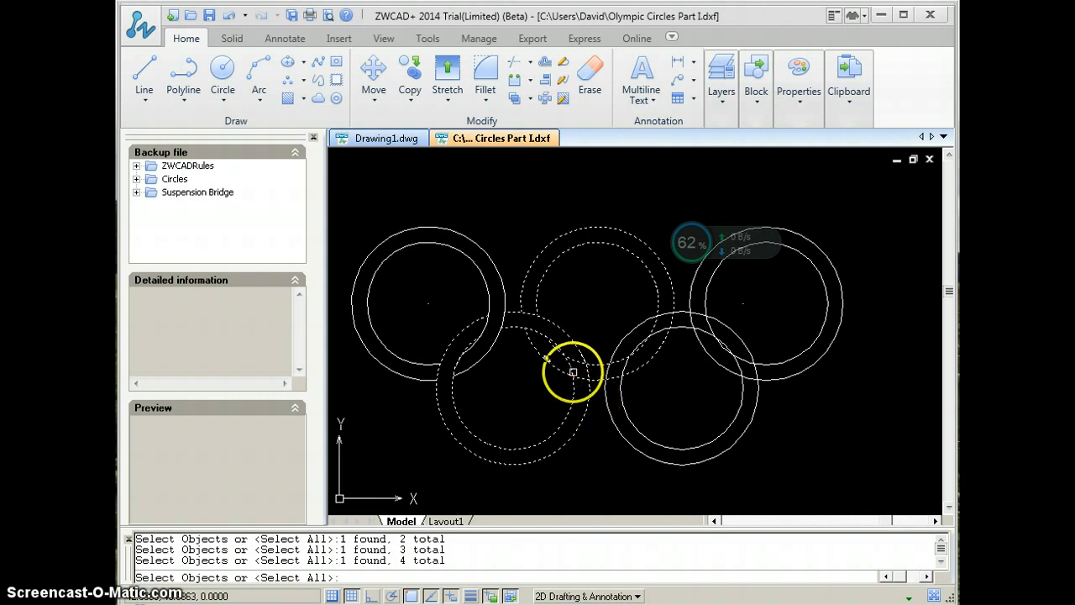
{"action": "left_click", "coordinate": [570, 368]}
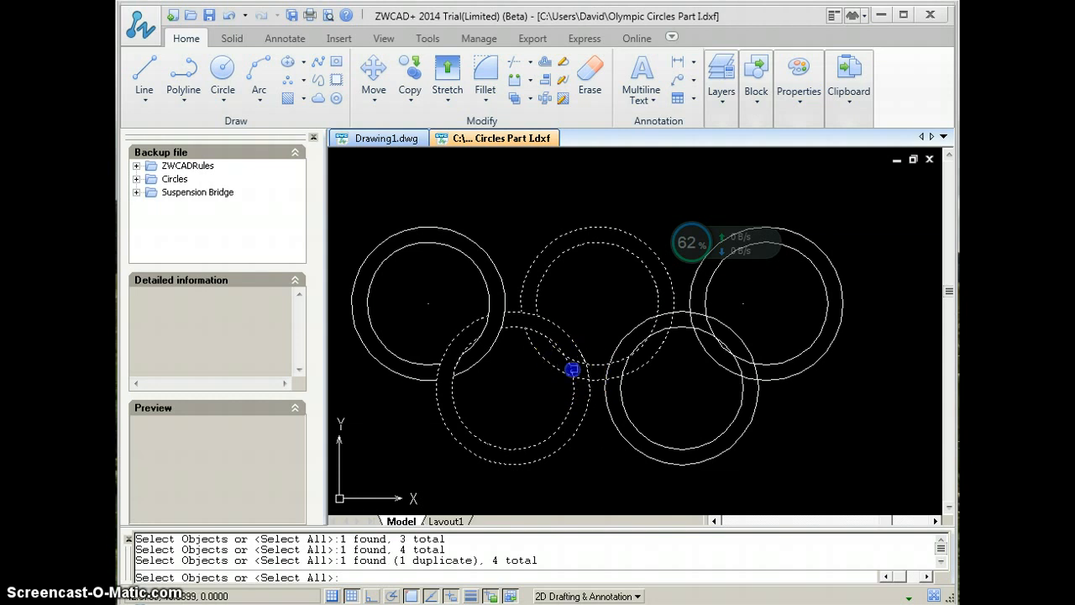
{"action": "left_click", "coordinate": [572, 370]}
{"action": "key", "text": "Return"}
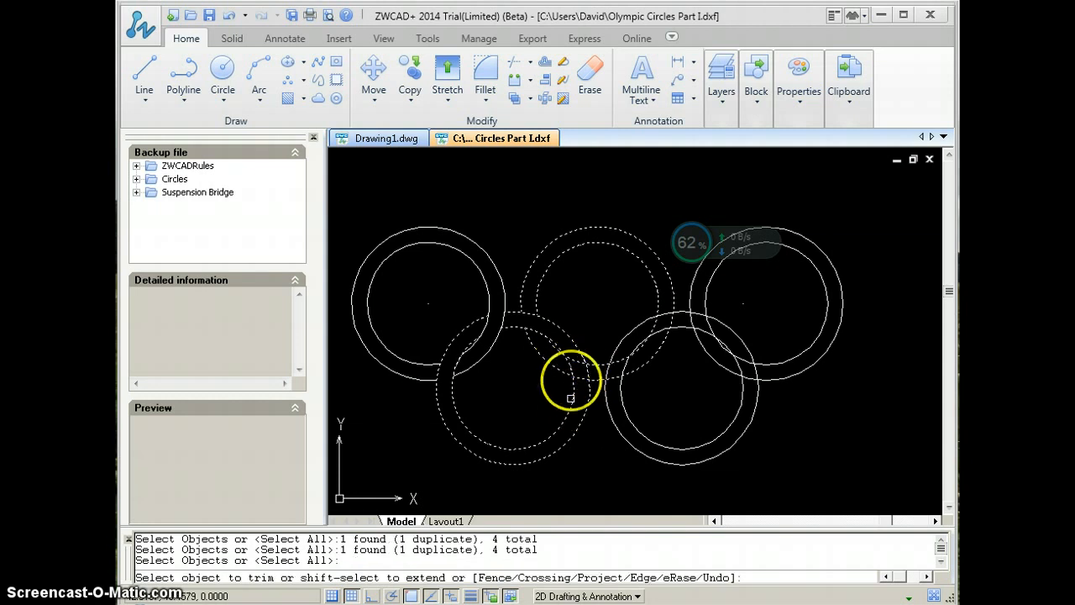
{"action": "left_click", "coordinate": [571, 372]}
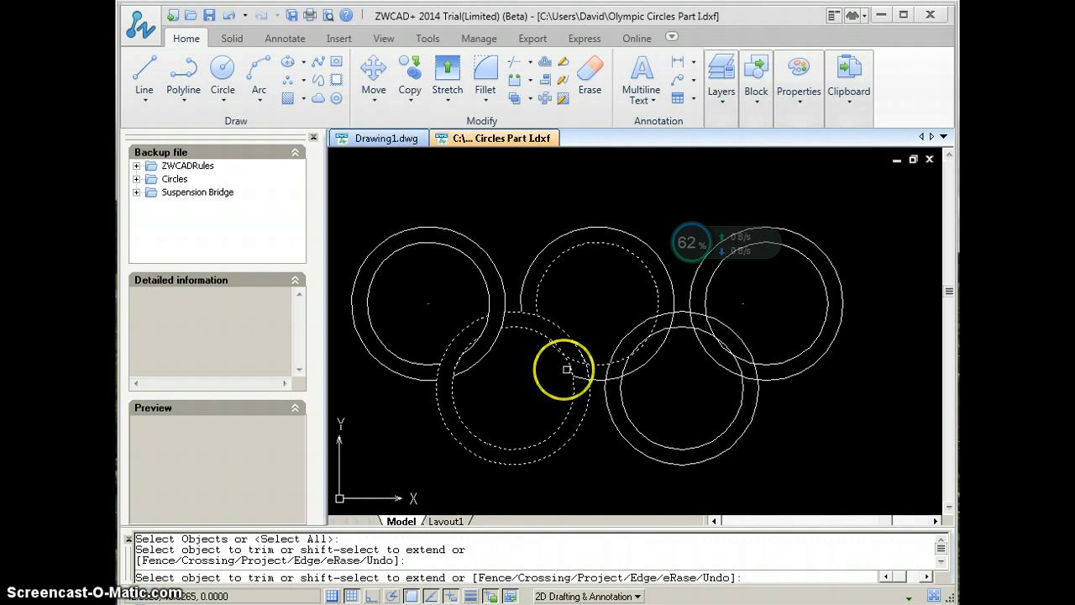
{"action": "key", "text": "ctrl+z"}
{"action": "left_click", "coordinate": [572, 368]}
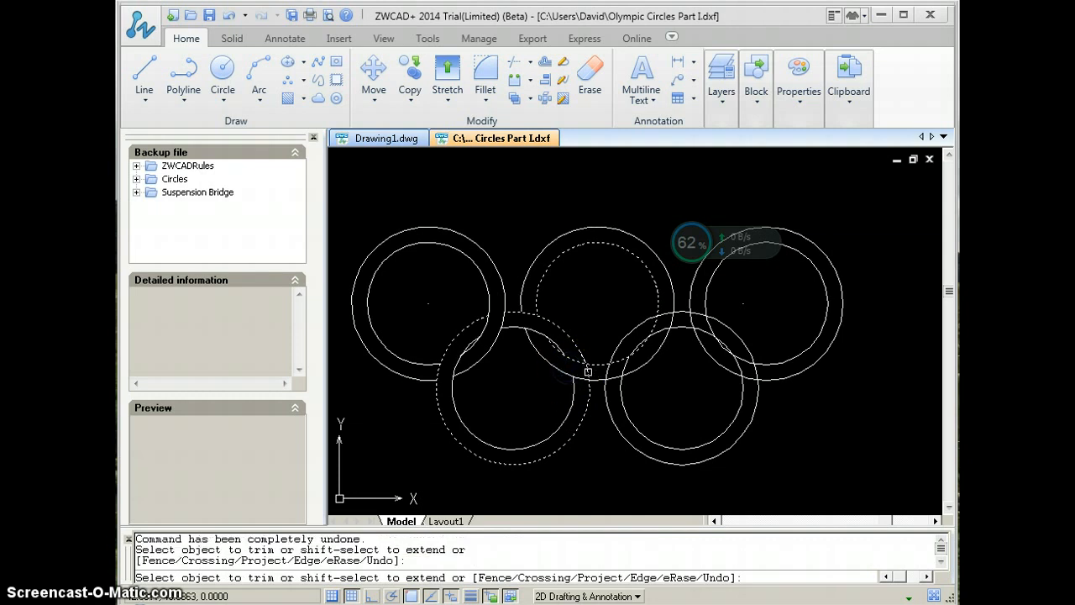
{"action": "left_click", "coordinate": [587, 371]}
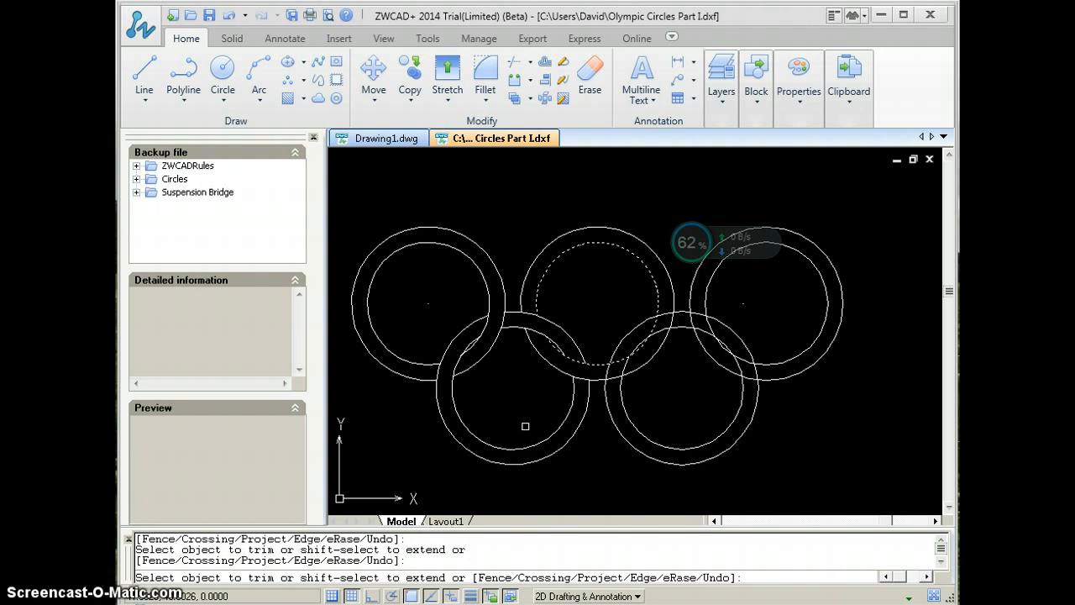
- Try to trim the upper-middle ring's outer circle where it crosses the lower-right ring, undo the cut, and end the Trim command
{"action": "left_click", "coordinate": [615, 377]}
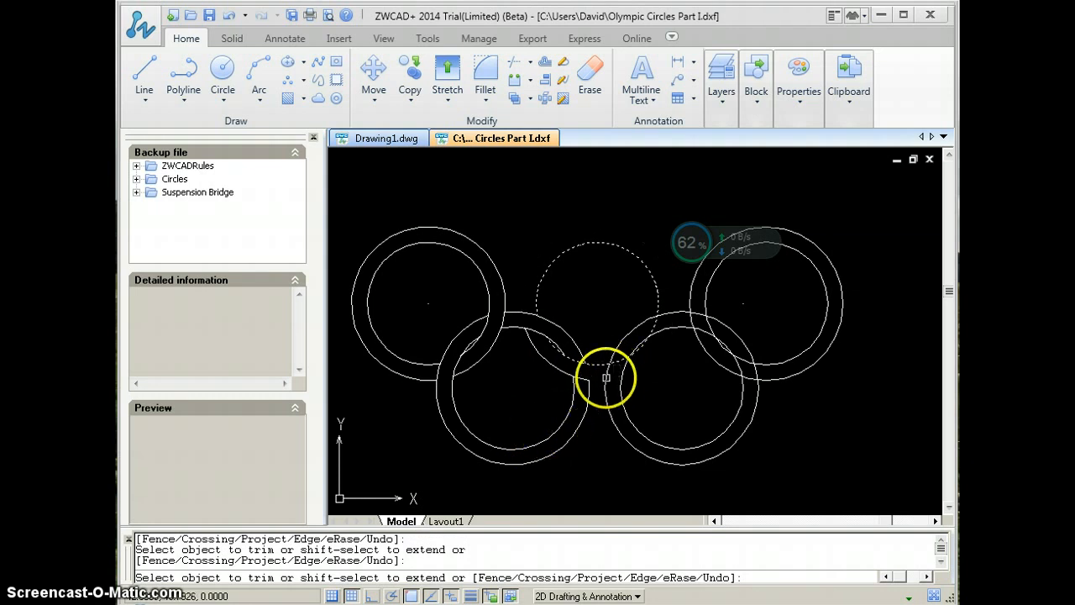
{"action": "key", "text": "ctrl+z"}
{"action": "key", "text": "Escape"}
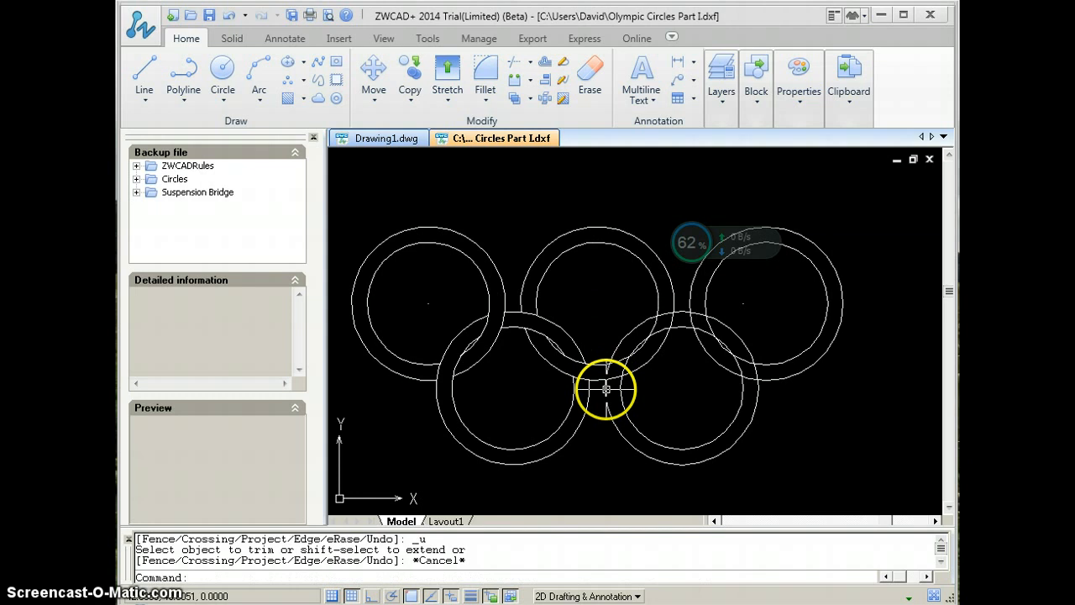
- Trim both circles of the upper-middle ring inside the lower-right ring's band at their lower crossing, using both rings as cutting edges
{"action": "type", "text": "tr"}
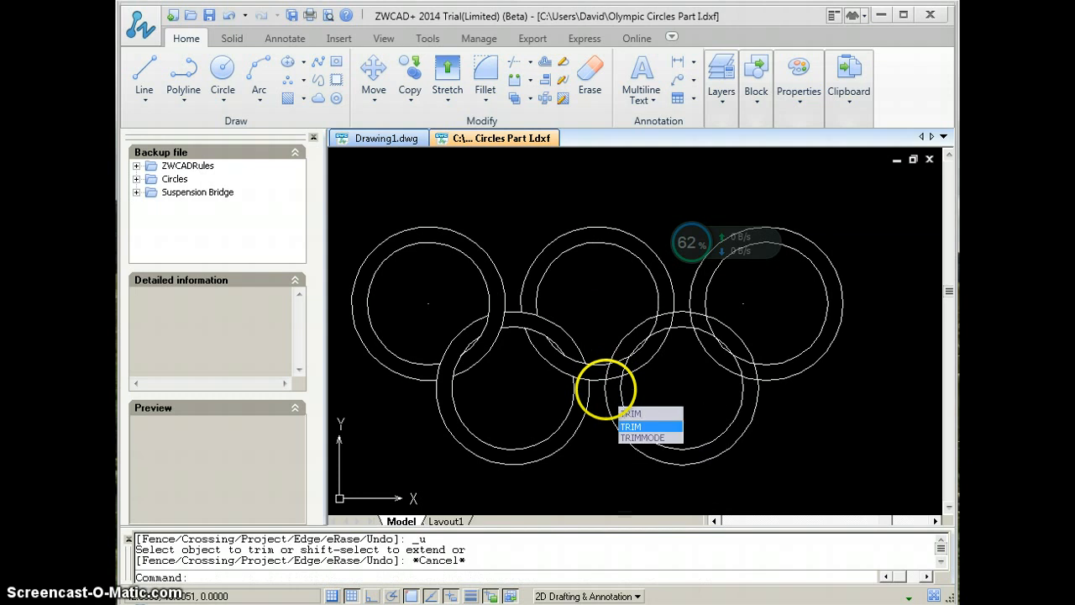
{"action": "key", "text": "Return"}
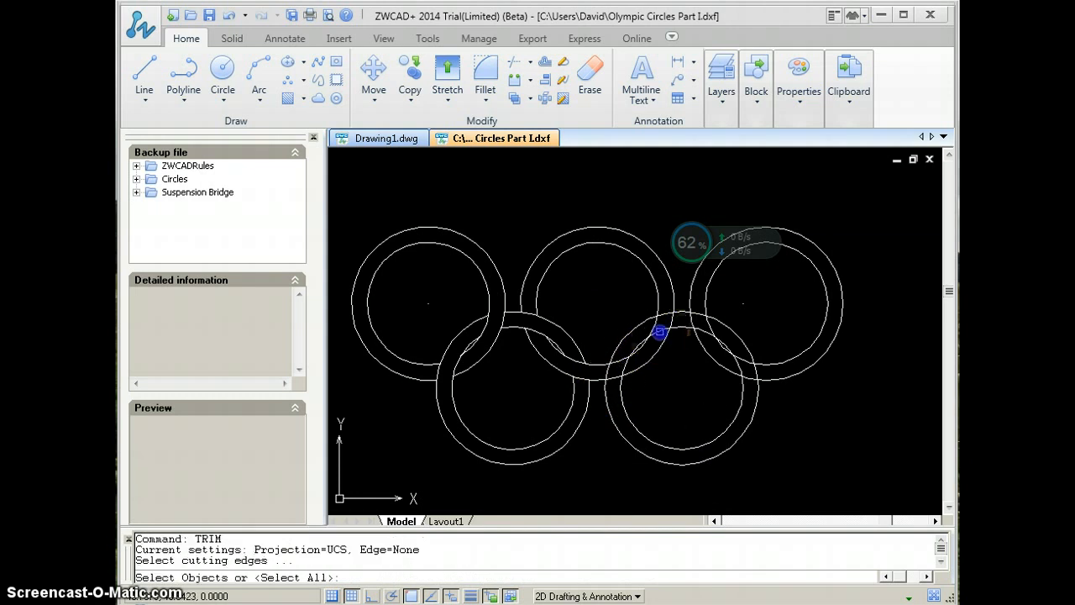
{"action": "left_click", "coordinate": [659, 332]}
{"action": "left_click", "coordinate": [637, 328]}
{"action": "left_click", "coordinate": [604, 362]}
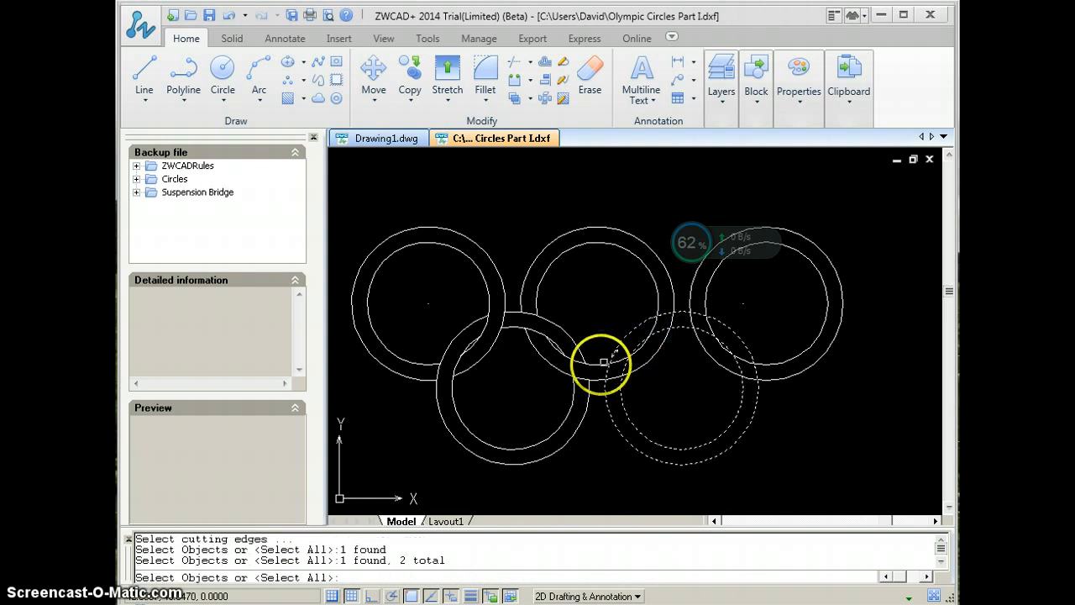
{"action": "left_click", "coordinate": [589, 363]}
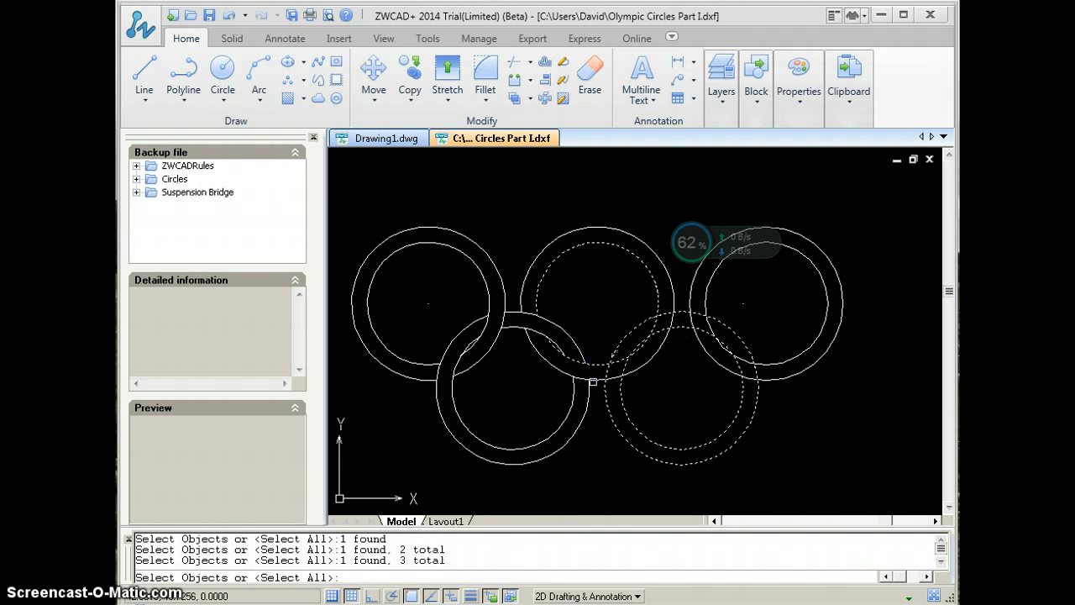
{"action": "left_click", "coordinate": [593, 380]}
{"action": "right_click", "coordinate": [616, 388]}
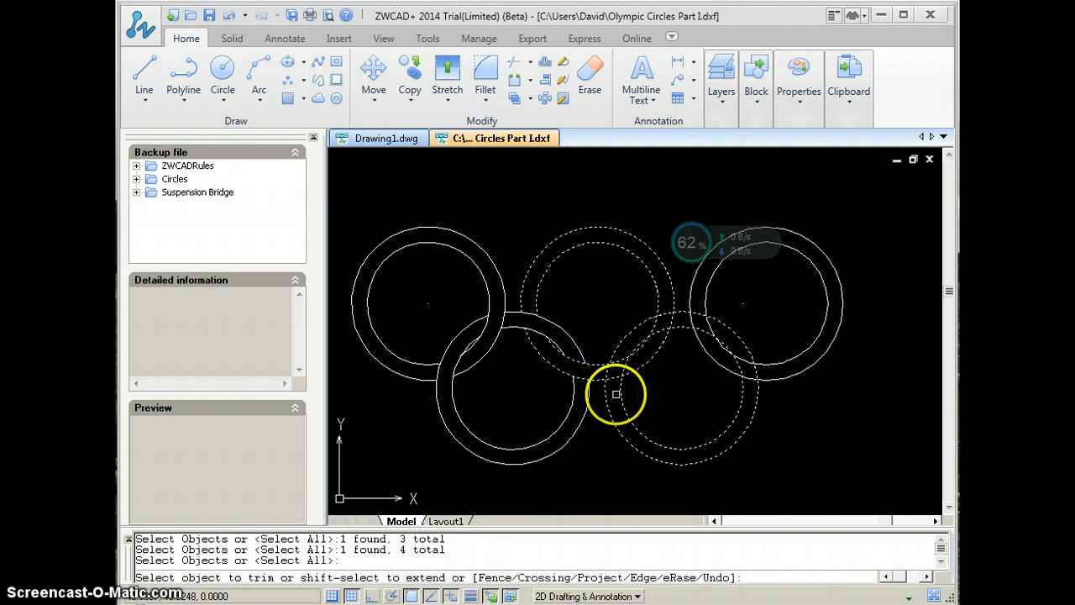
{"action": "right_click", "coordinate": [613, 386]}
{"action": "left_click", "coordinate": [597, 414]}
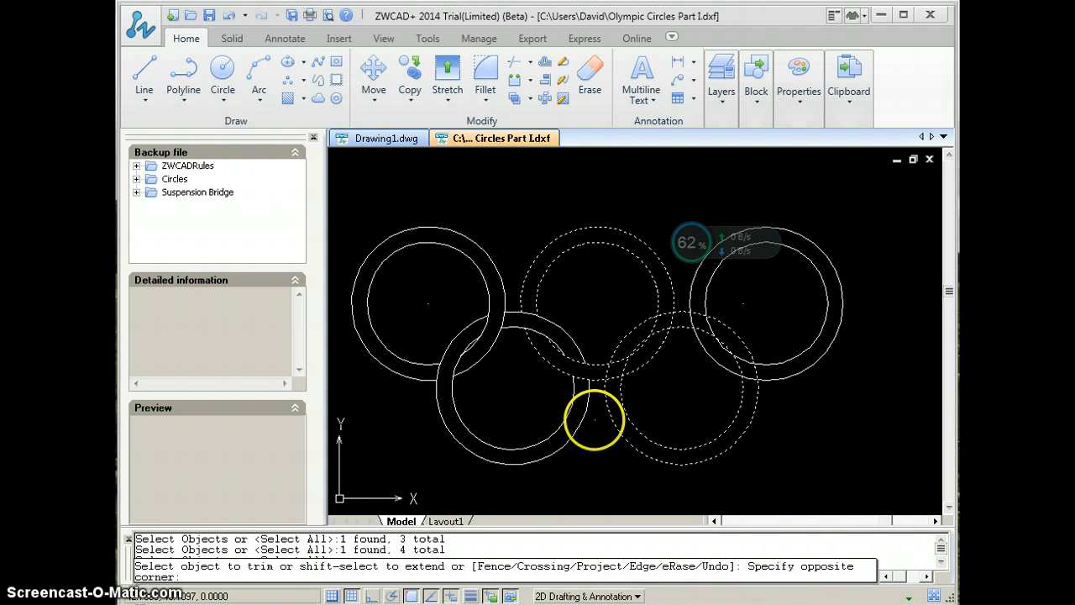
{"action": "left_click", "coordinate": [600, 409]}
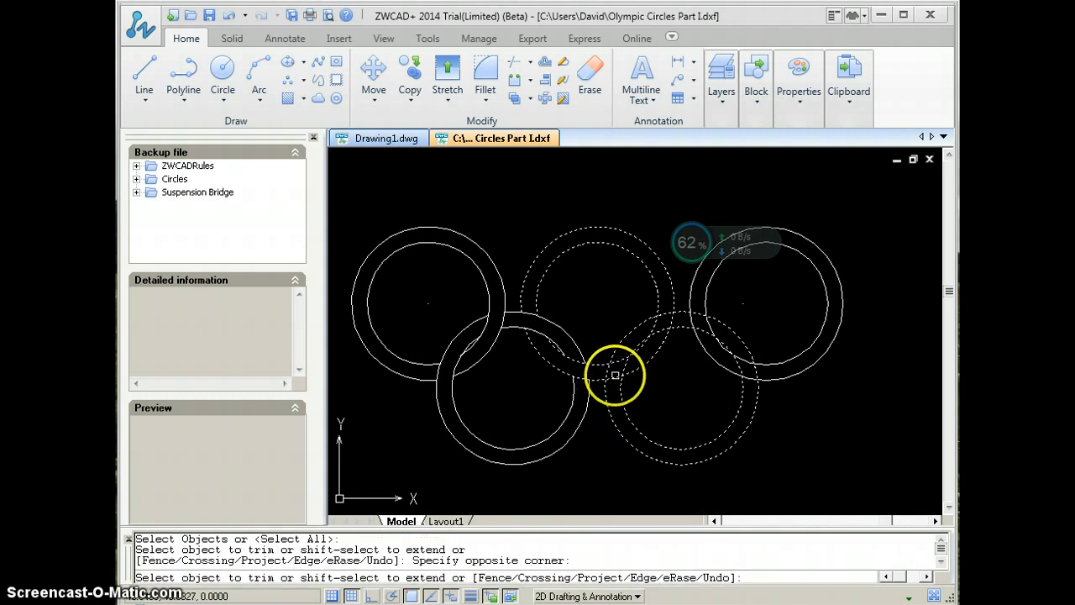
{"action": "left_click", "coordinate": [615, 379]}
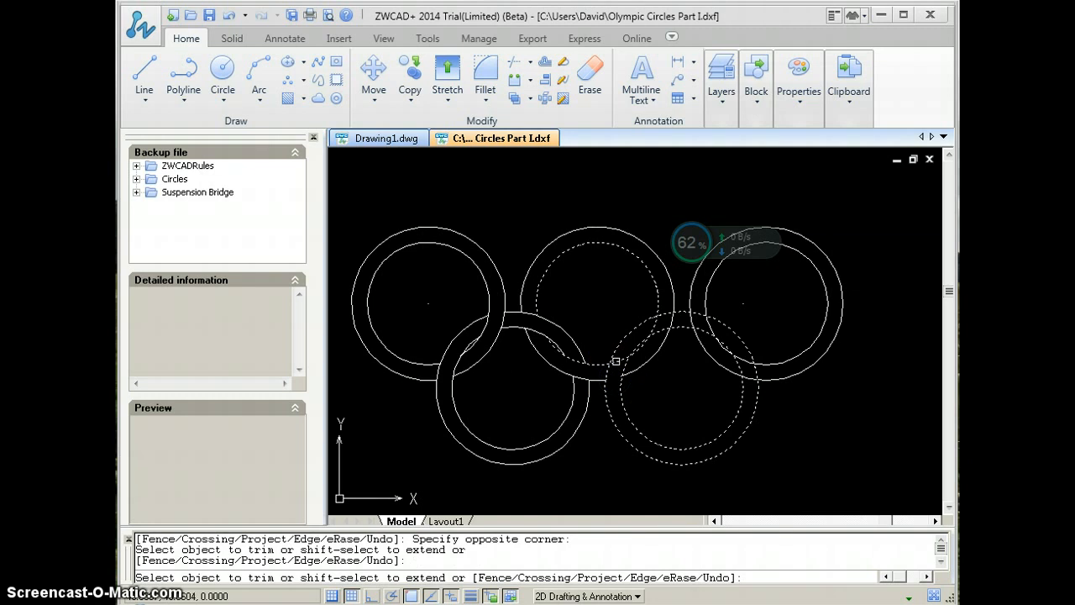
{"action": "left_click", "coordinate": [619, 361]}
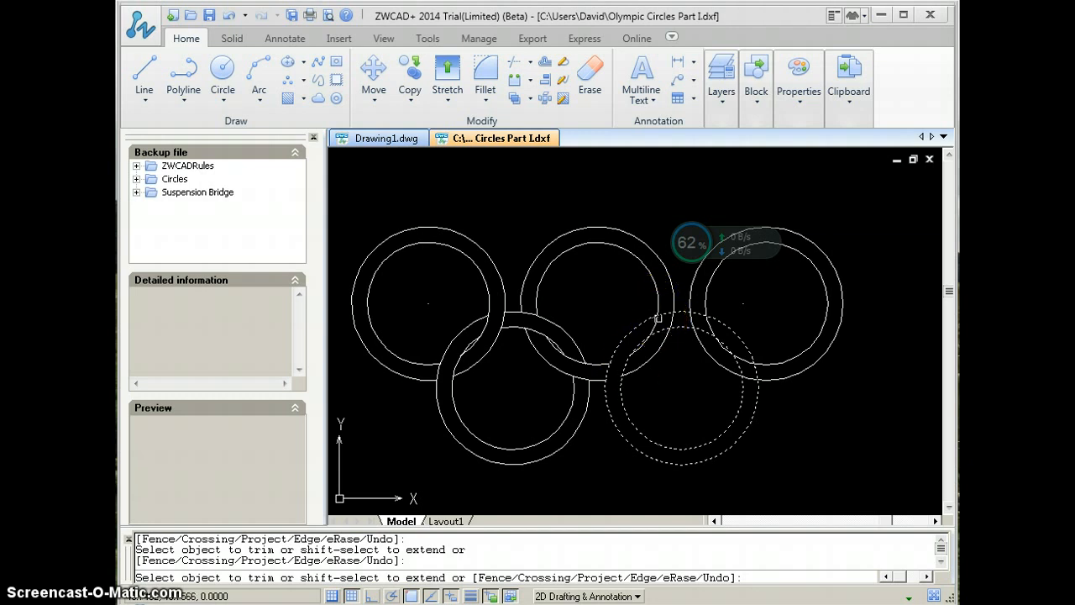
- Trim both circles of the lower-right ring inside the upper-middle ring's band at their upper crossing
{"action": "left_click", "coordinate": [660, 317]}
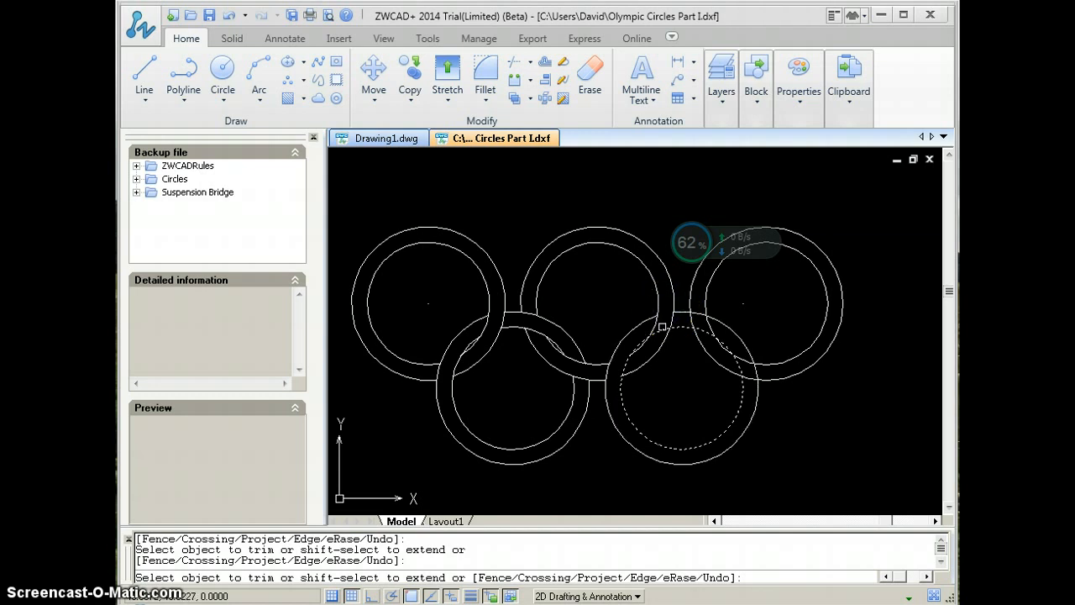
{"action": "left_click", "coordinate": [662, 330]}
{"action": "left_click", "coordinate": [653, 377]}
- Try to trim the upper-right ring's inner circle where it crosses the lower-right ring, undo the cut, and end the Trim command
{"action": "type", "text": "trim"}
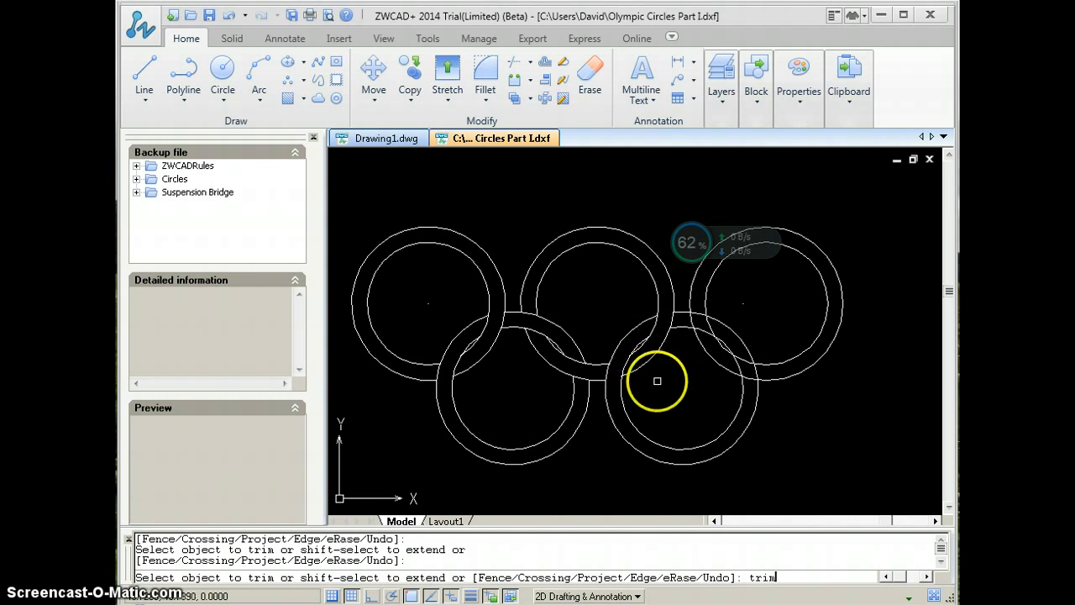
{"action": "key", "text": "Return"}
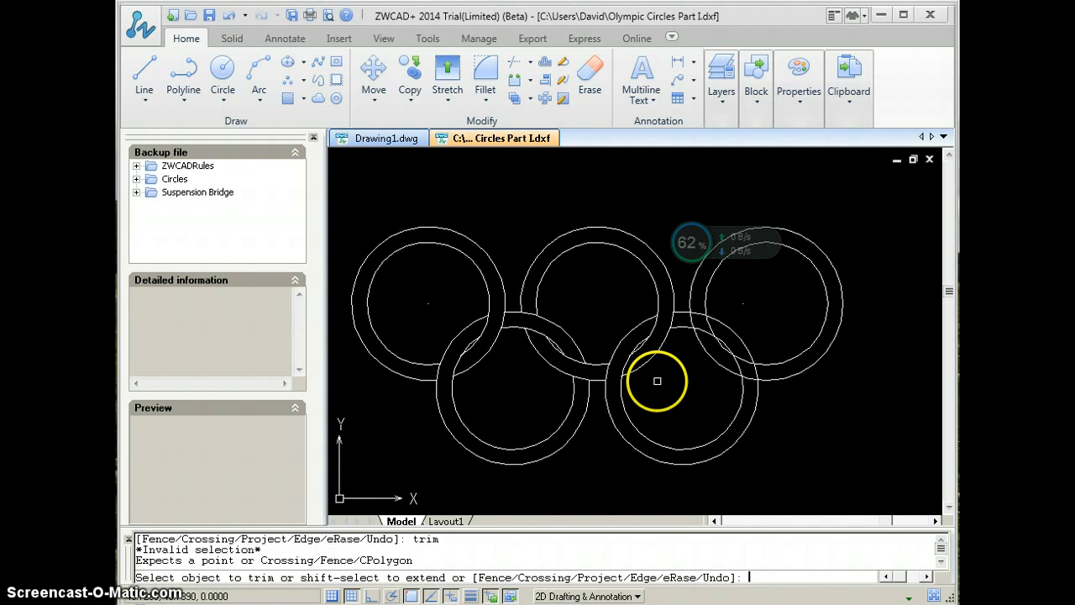
{"action": "left_click", "coordinate": [711, 288]}
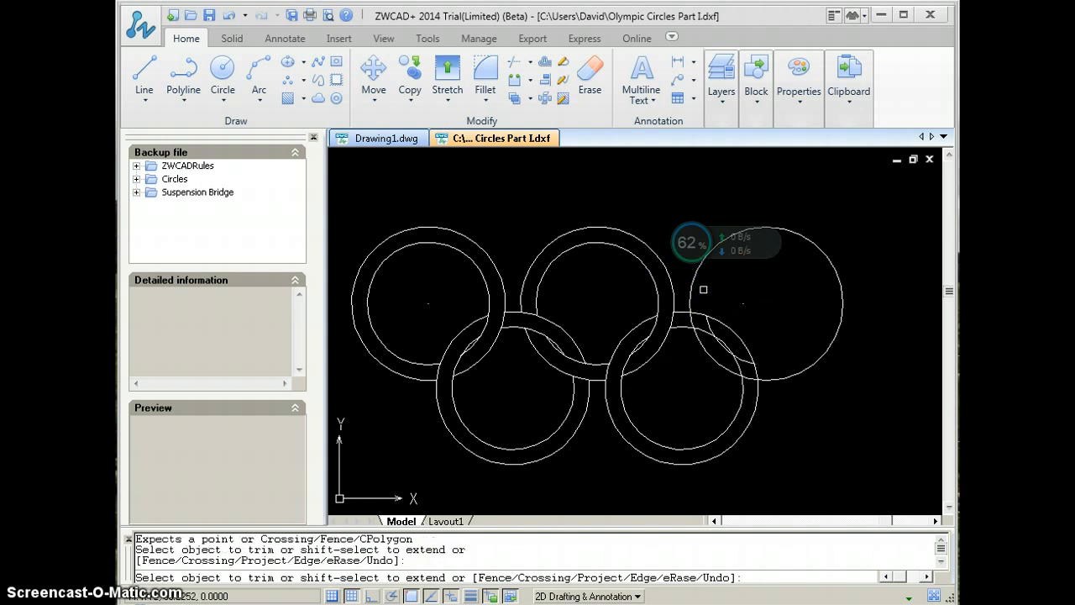
{"action": "key", "text": "ctrl+z"}
{"action": "key", "text": "Escape"}
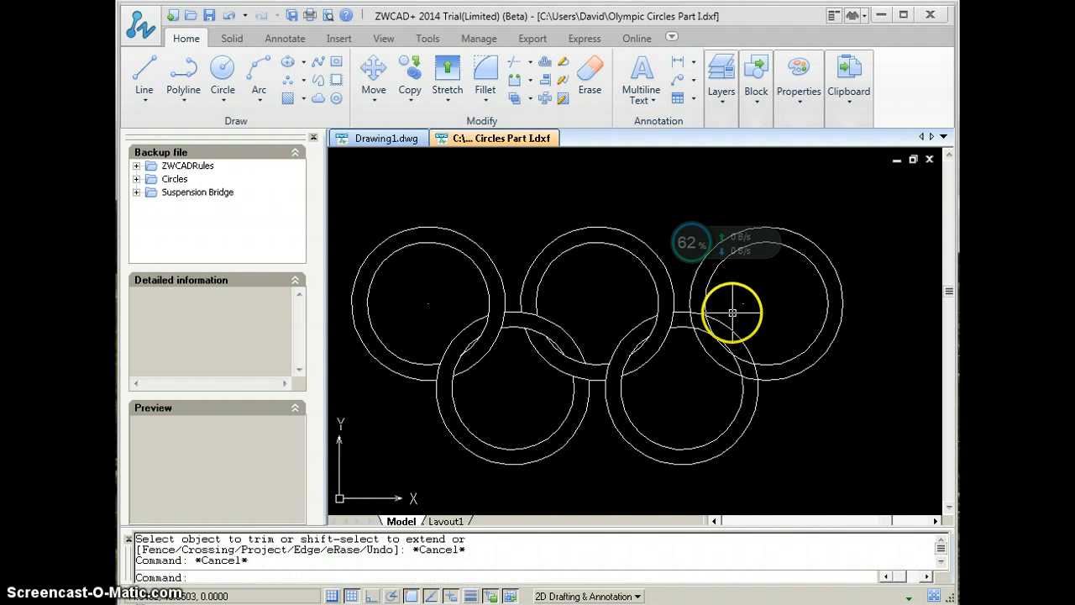
- Trim the upper-right ring inside the lower-right ring's band at their upper crossing, and the lower-right ring inside the upper-right ring's band at their lower crossing
{"action": "right_click", "coordinate": [743, 330]}
{"action": "left_click", "coordinate": [762, 336]}
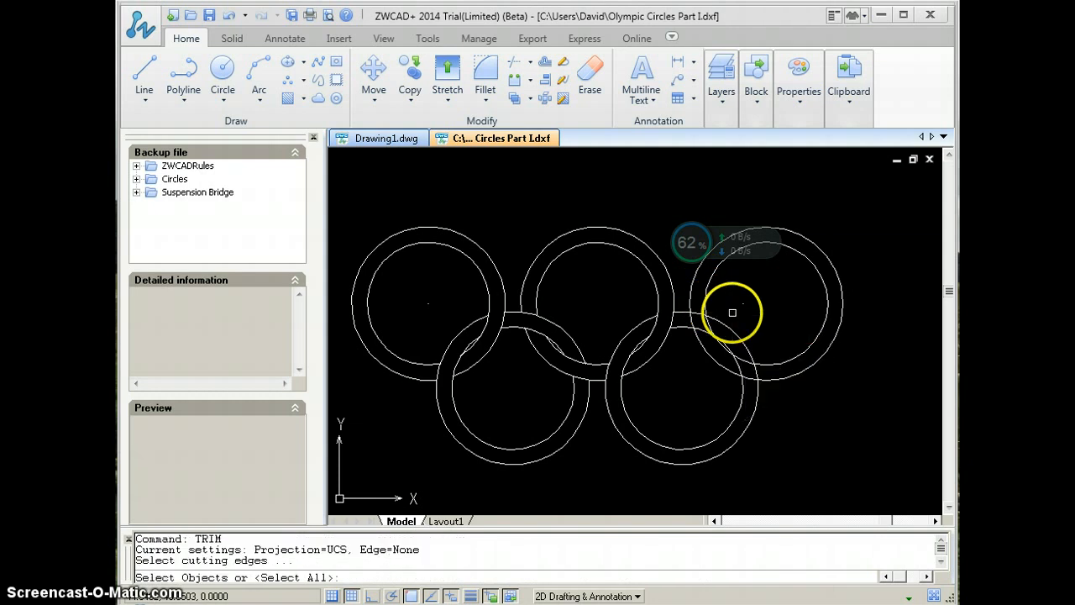
{"action": "left_click", "coordinate": [687, 286]}
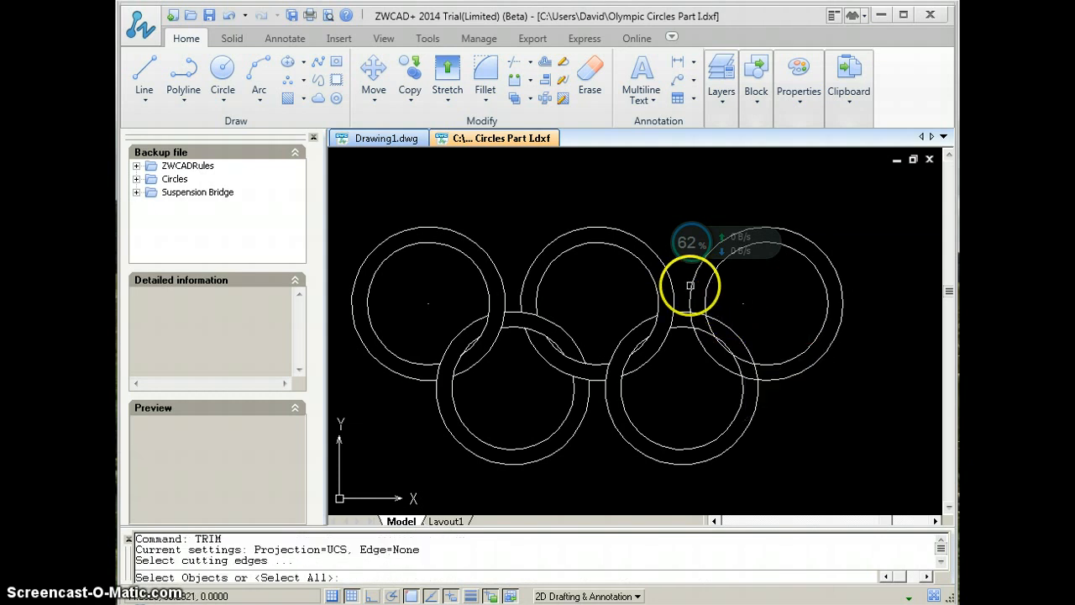
{"action": "left_click", "coordinate": [682, 318]}
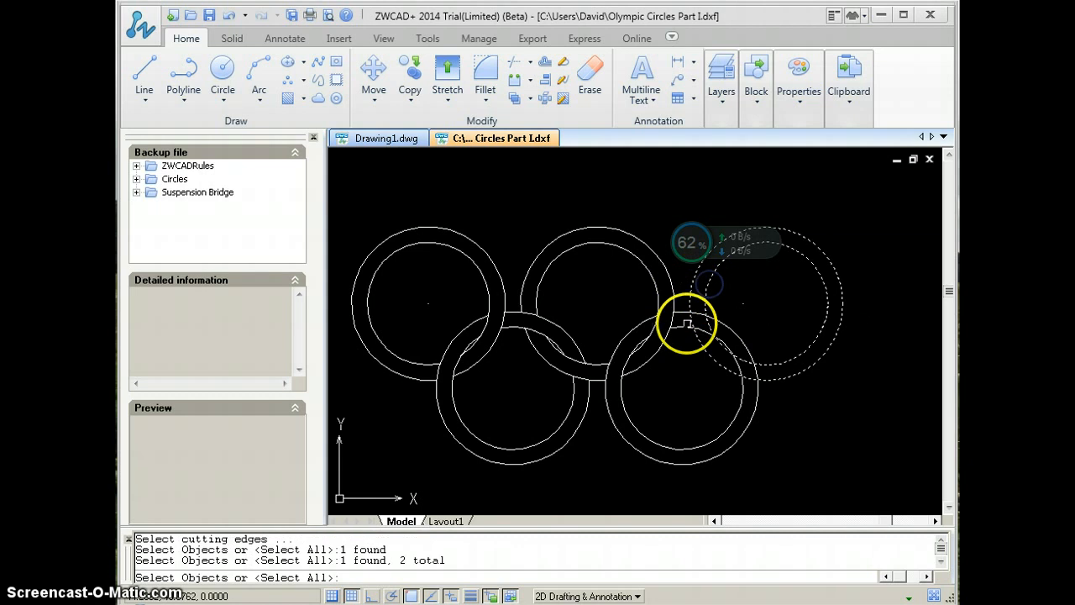
{"action": "left_click", "coordinate": [683, 329]}
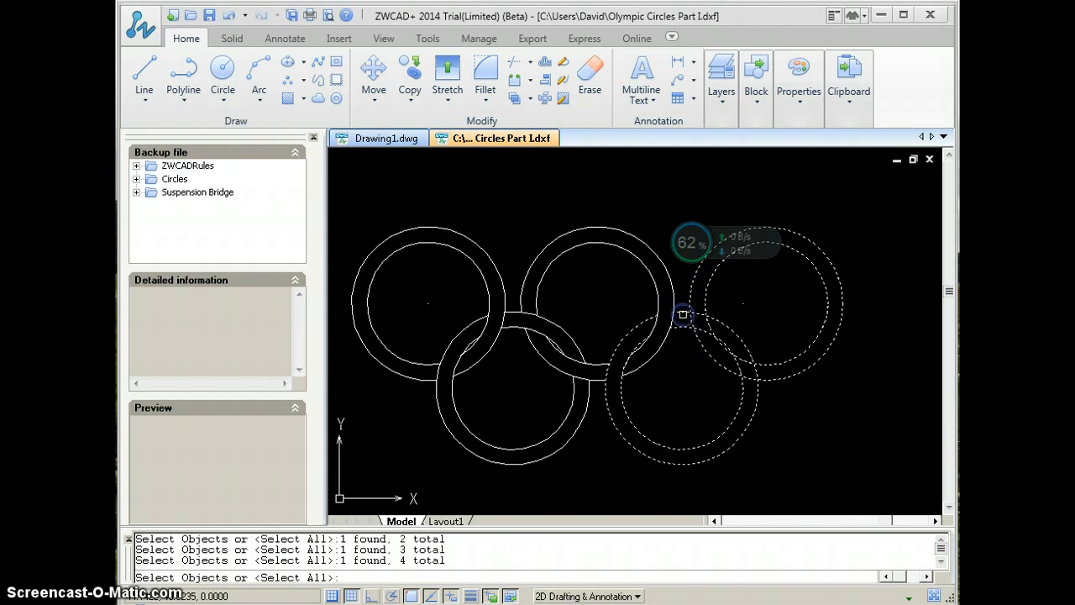
{"action": "left_click", "coordinate": [708, 344]}
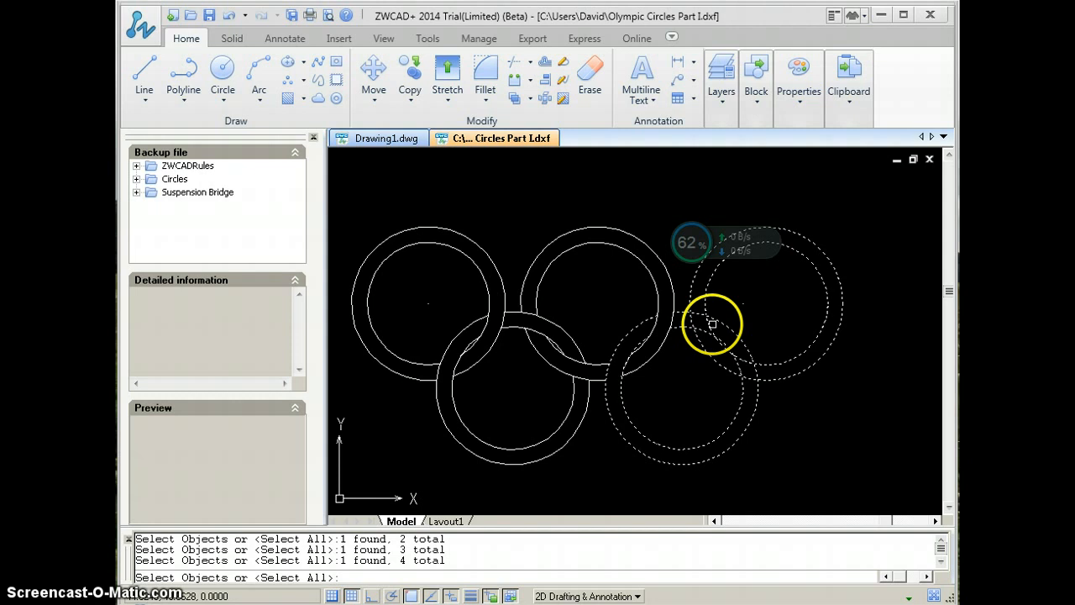
{"action": "left_click", "coordinate": [710, 323]}
{"action": "key", "text": "Return"}
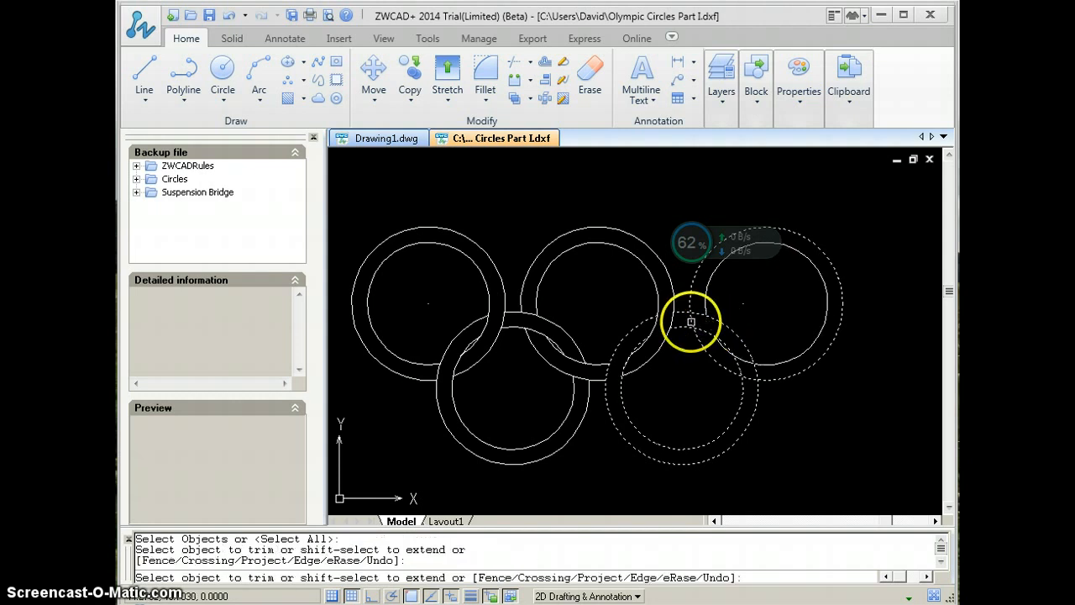
{"action": "left_click", "coordinate": [690, 321]}
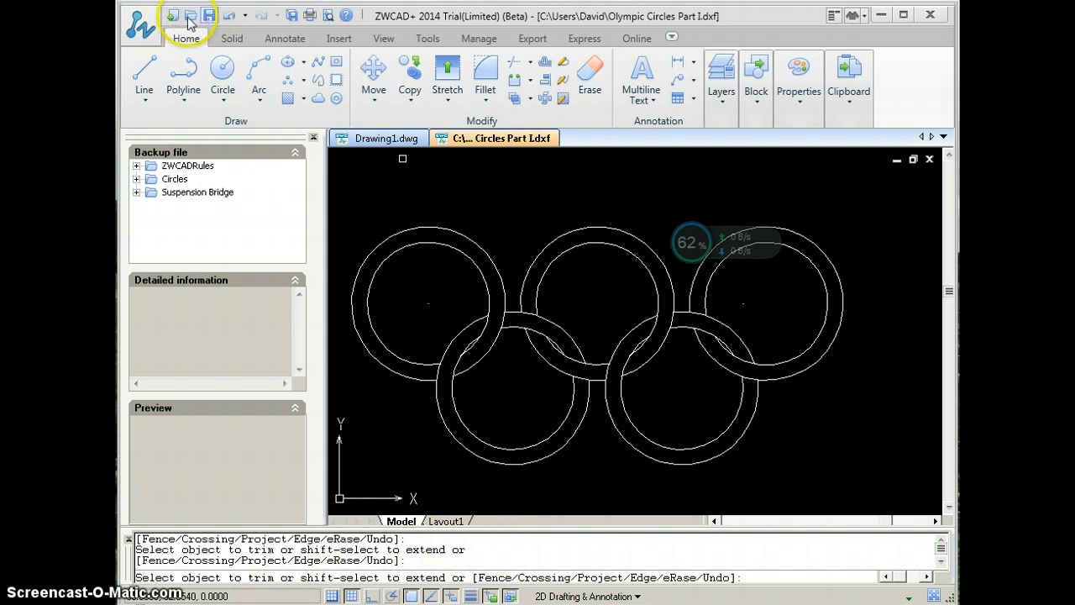
- Save the drawing under the new name Olympic Circles Part Done.dwg as an AutoCAD 2013 Drawing
{"action": "left_click", "coordinate": [142, 26]}
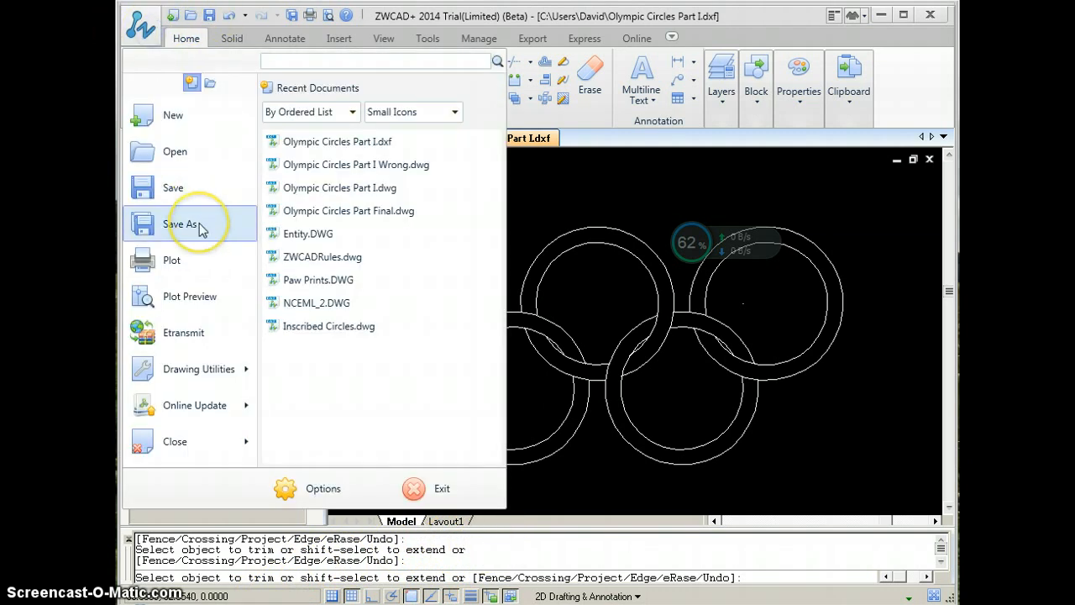
{"action": "left_click", "coordinate": [199, 225]}
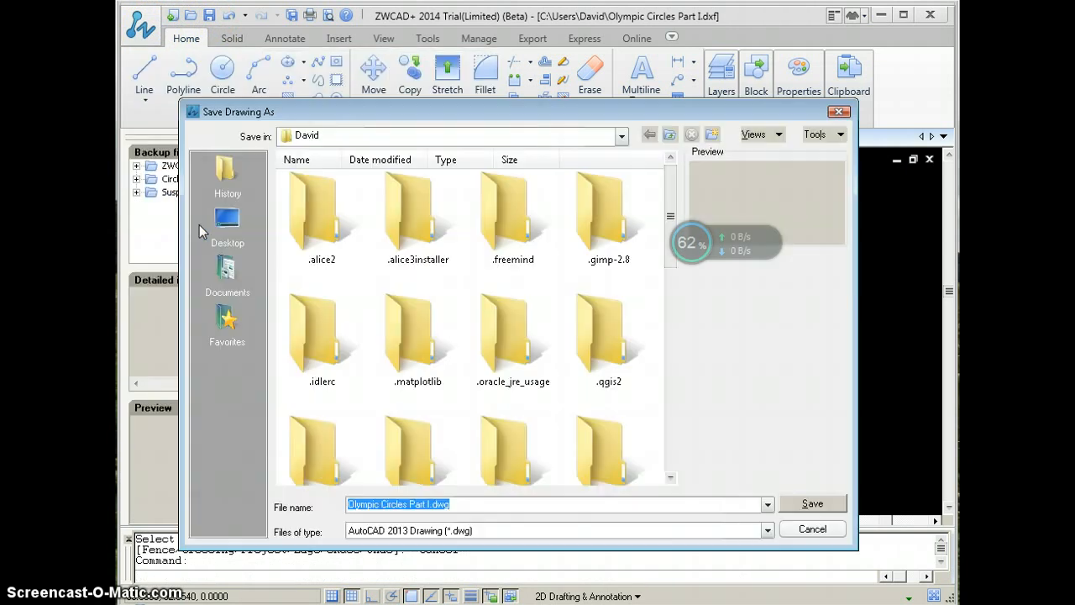
{"action": "left_click", "coordinate": [469, 503]}
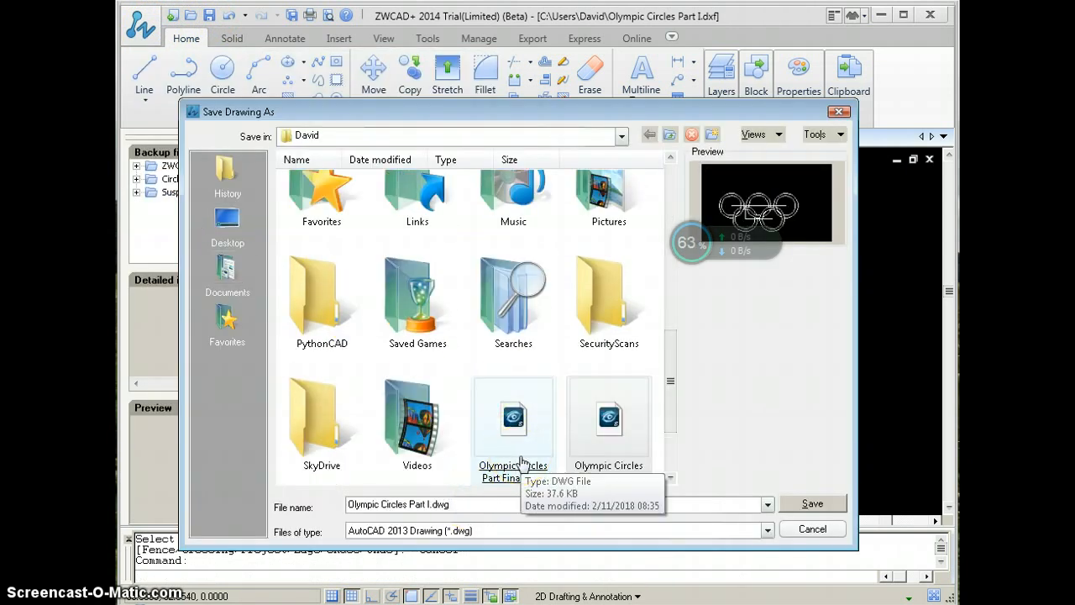
{"action": "type", "text": "Do"}
{"action": "key", "text": "BackSpace"}
{"action": "key", "text": "BackSpace"}
{"action": "key", "text": "BackSpace"}
{"action": "type", "text": "Dio"}
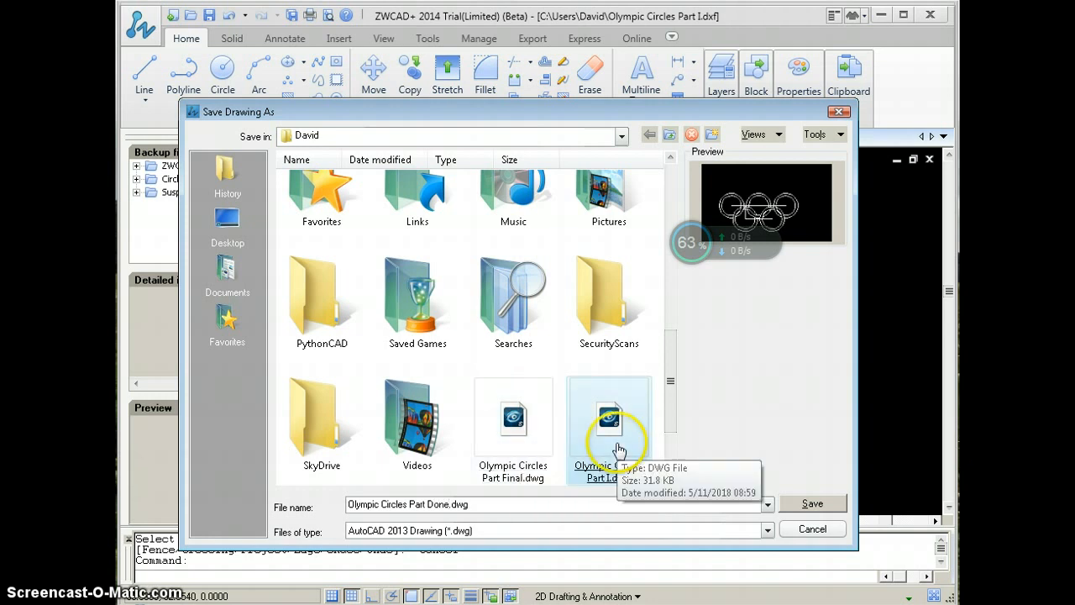
{"action": "left_click", "coordinate": [801, 504]}
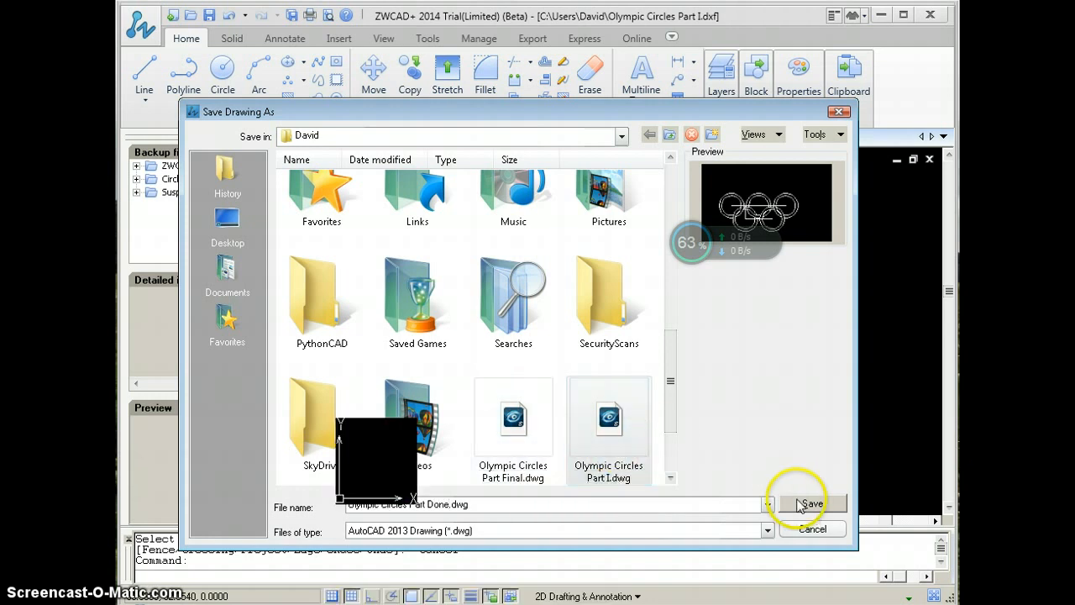